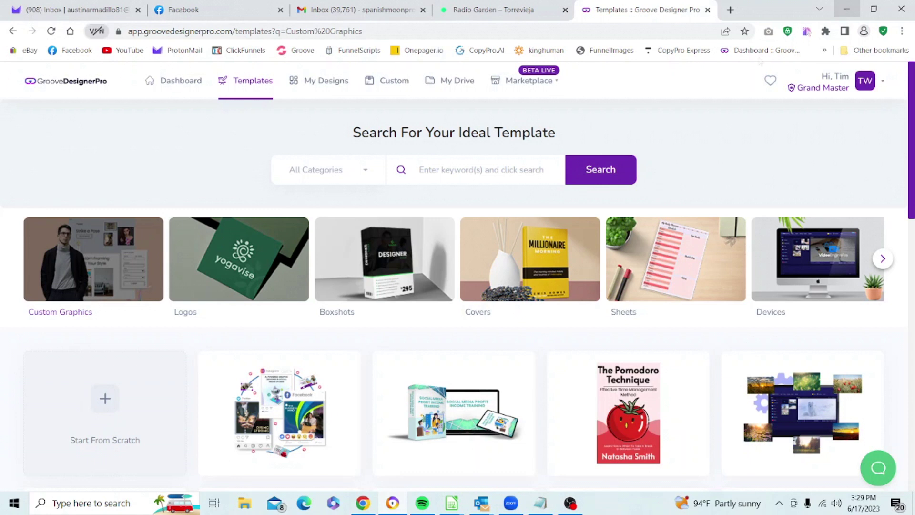
Step: Create a new blank canvas design from scratch named "images 88" with a canvas size of 800 × 600 px
left_click(104, 409)
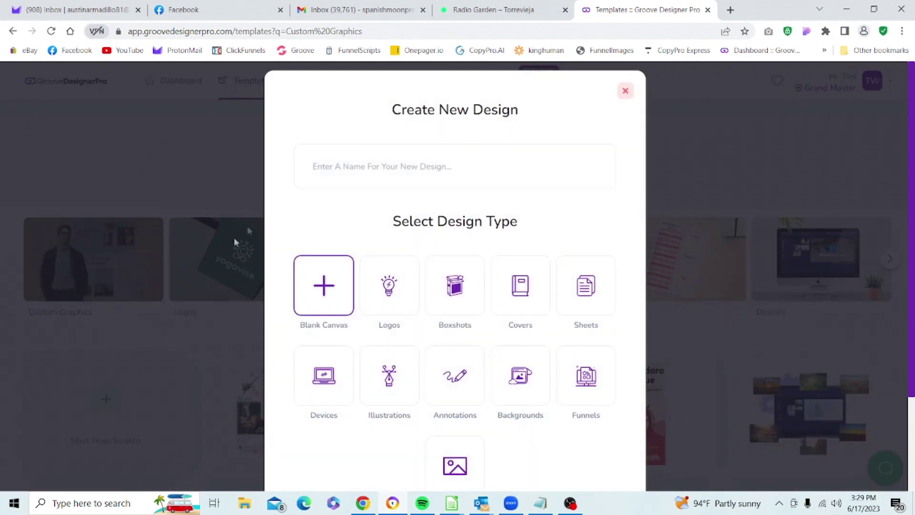
left_click(353, 157)
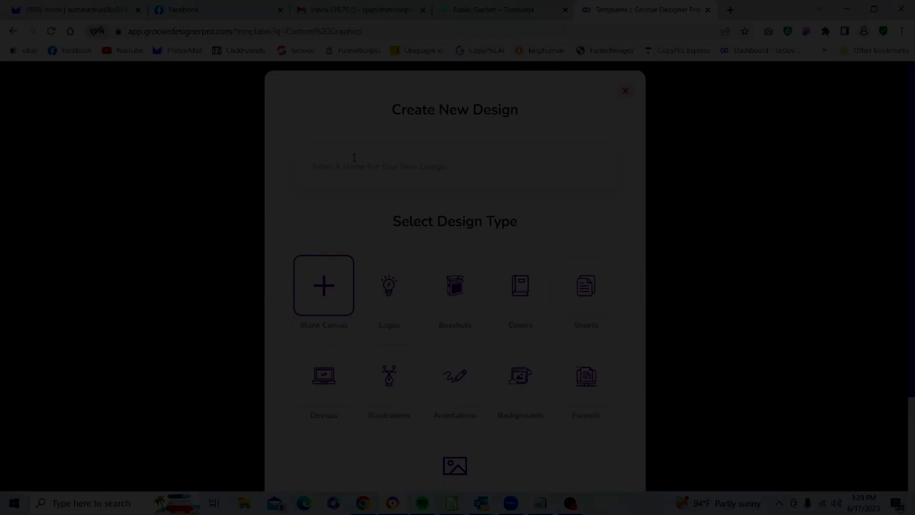
type("images 88")
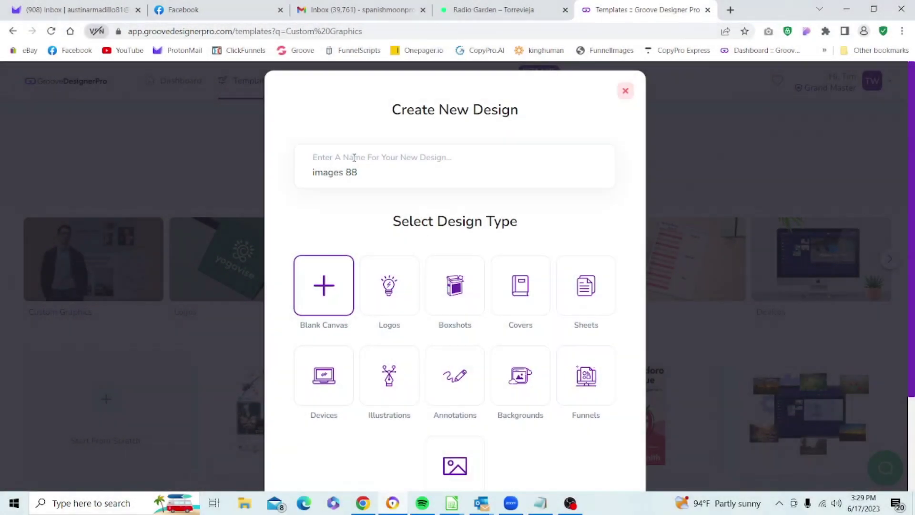
left_click_drag(912, 196, 912, 331)
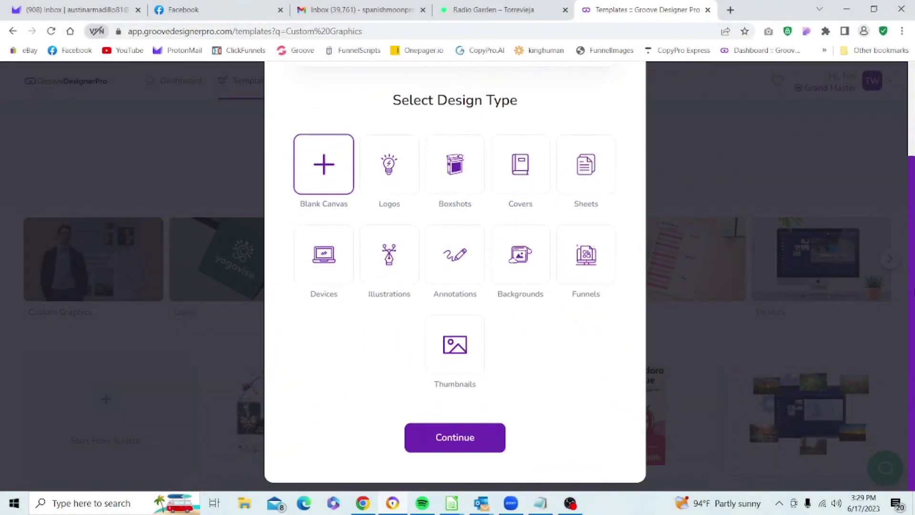
left_click(466, 440)
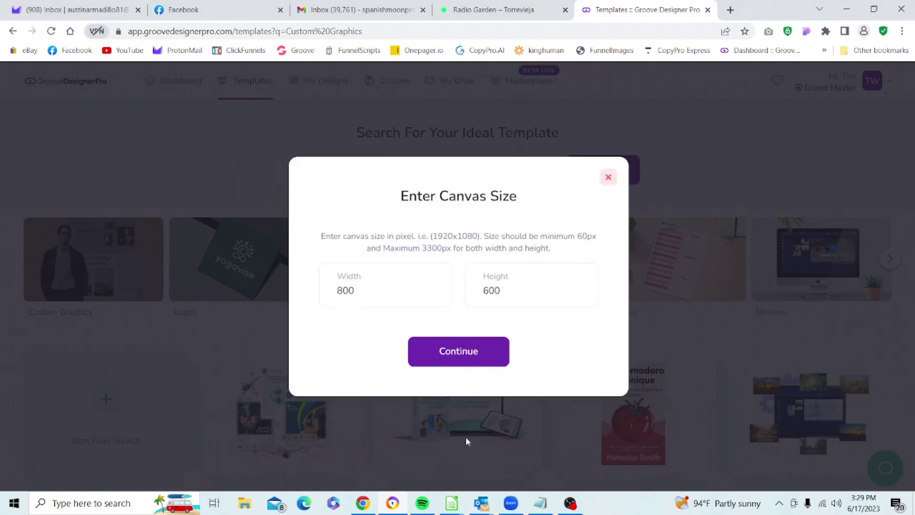
left_click(470, 360)
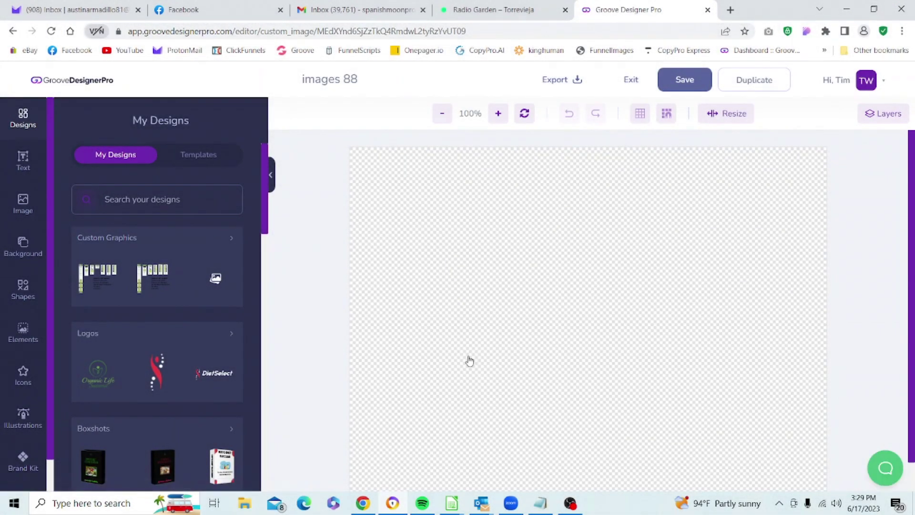
Step: Set the canvas background to solid white, #FFFFFF
left_click(29, 243)
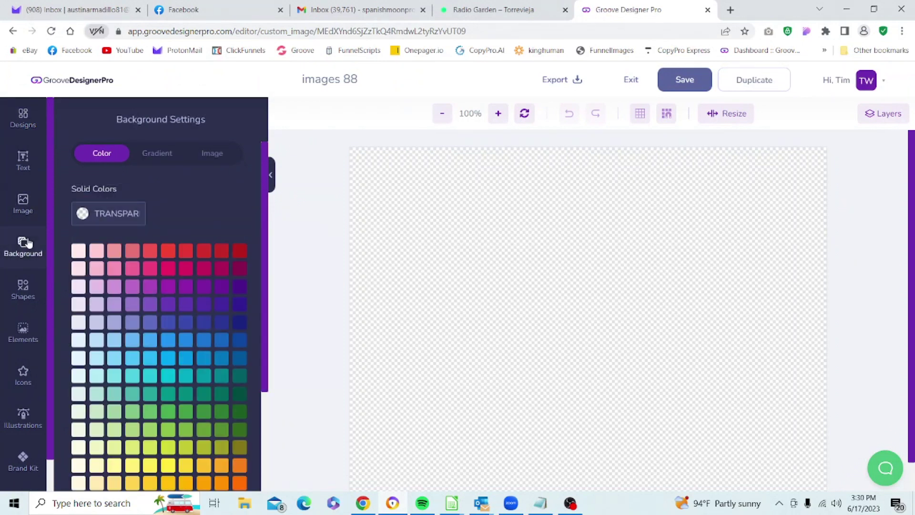
left_click(114, 213)
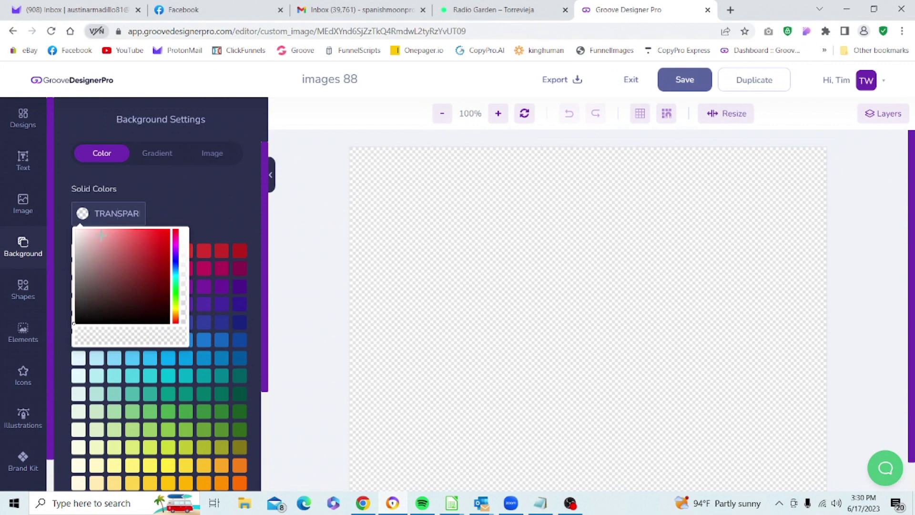
left_click_drag(82, 234, 62, 228)
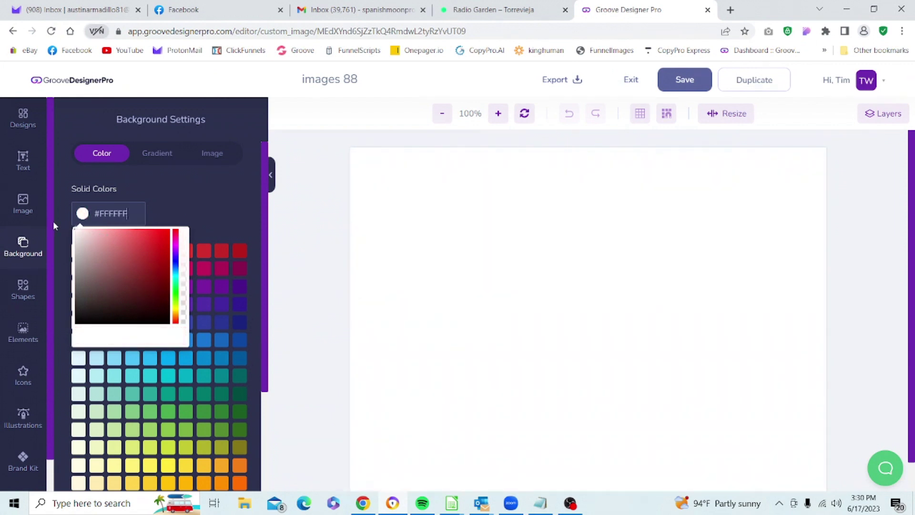
left_click(443, 117)
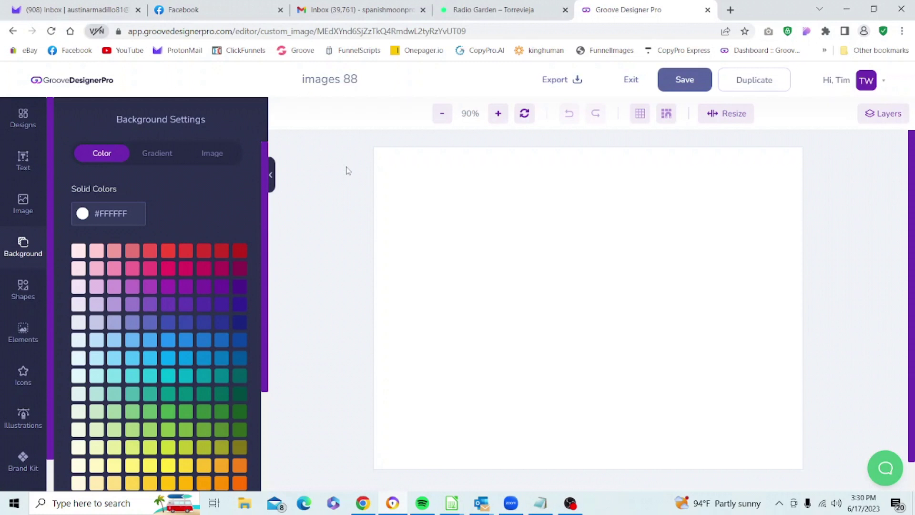
Step: Browse the image library's categories from Peoples down to Patterns
left_click(24, 202)
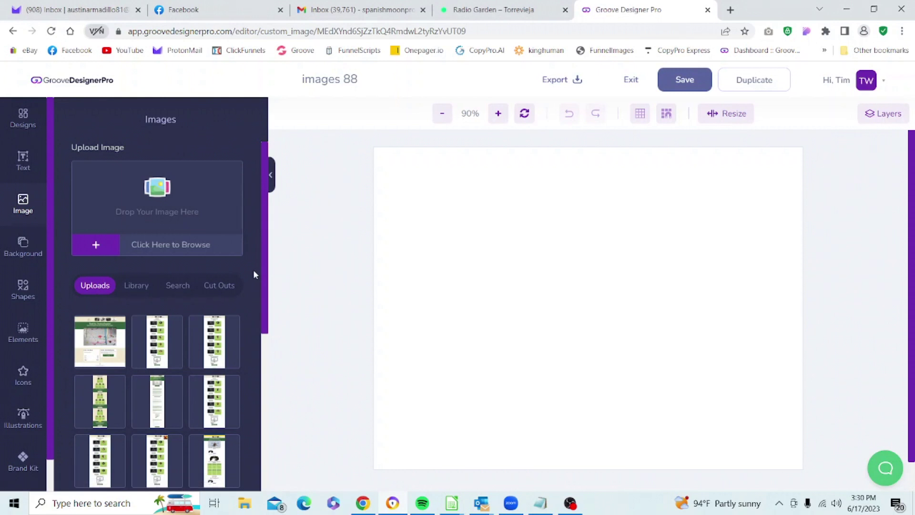
left_click(141, 286)
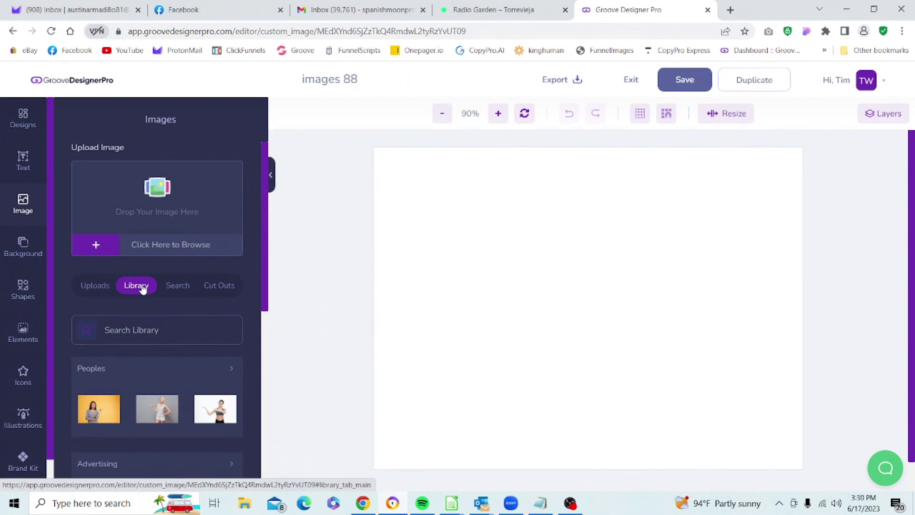
scroll(253, 293, "down", 8)
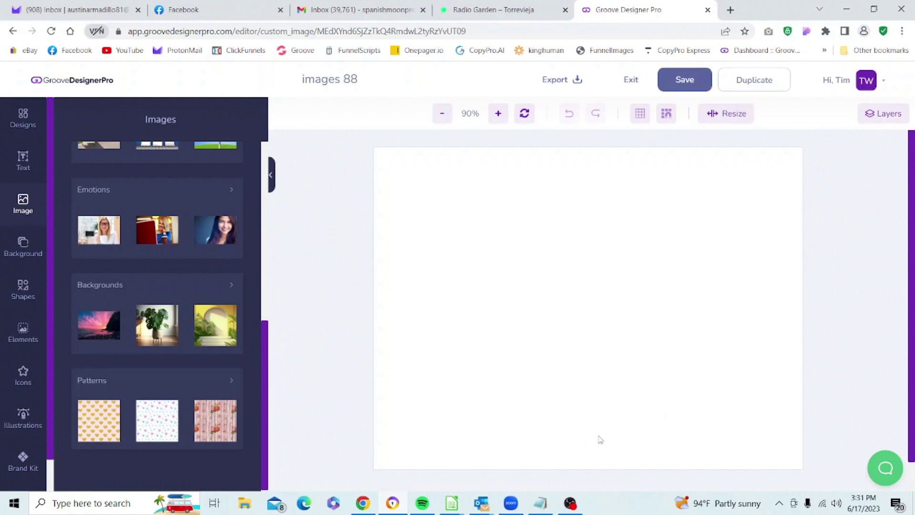
left_click_drag(267, 368, 280, 207)
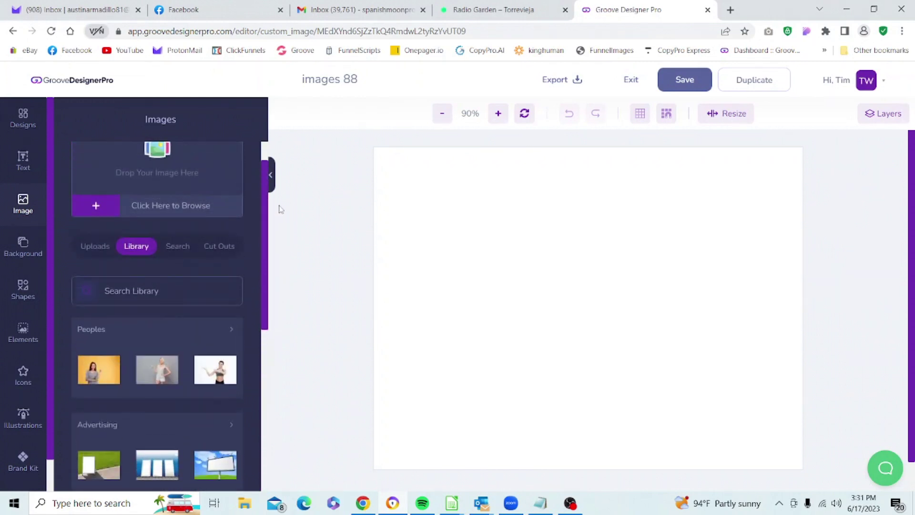
Step: Search the stock images for "rabbit"
left_click(181, 246)
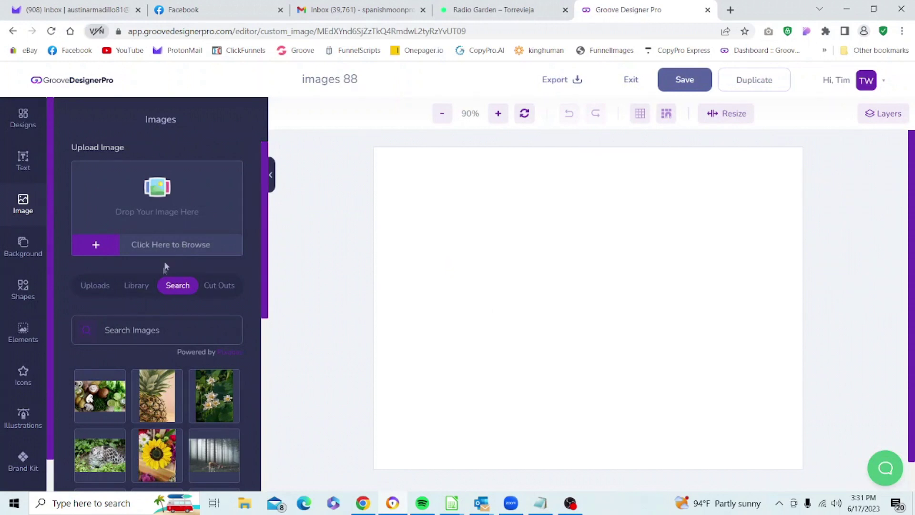
left_click(147, 333)
type("rabbit")
key("Return")
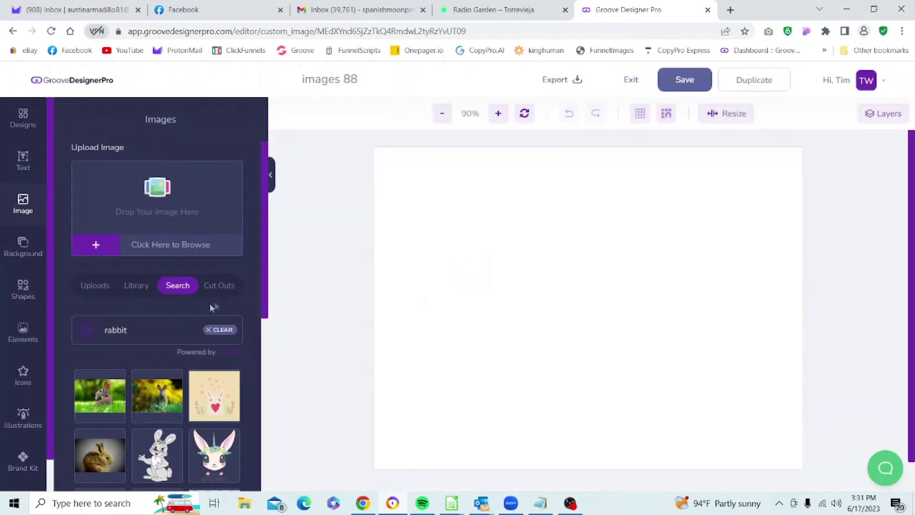
left_click_drag(266, 303, 284, 298)
Step: Browse the cut-out image categories and revisit the uploaded images and the rabbit search results
left_click(220, 288)
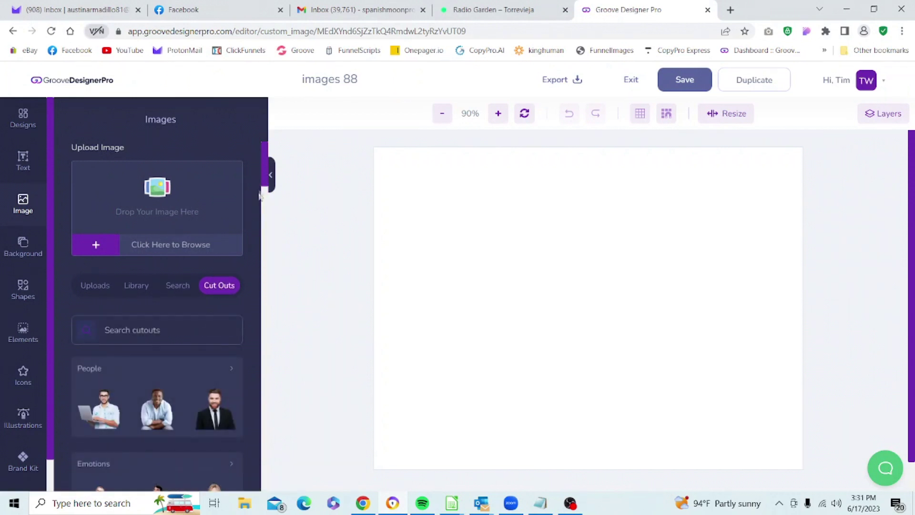
left_click_drag(266, 174, 266, 245)
scroll(266, 245, "down", 5)
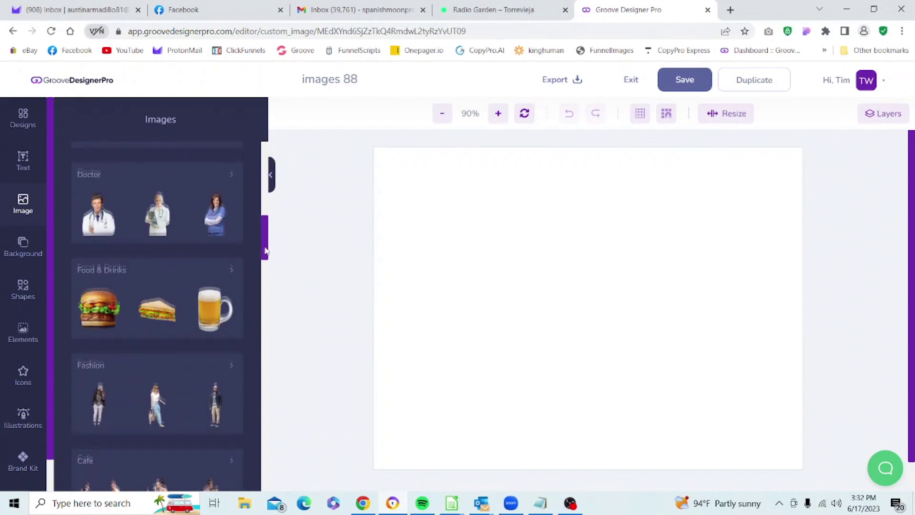
left_click_drag(266, 246, 267, 172)
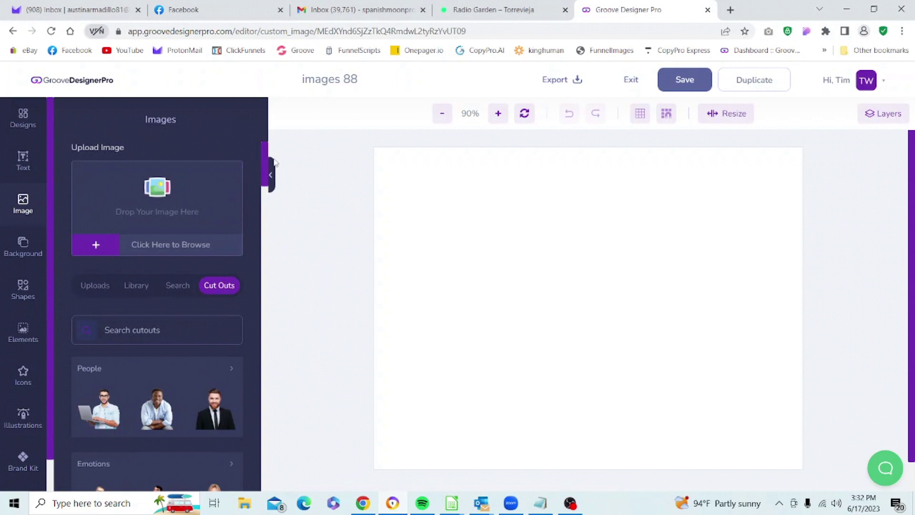
left_click(98, 287)
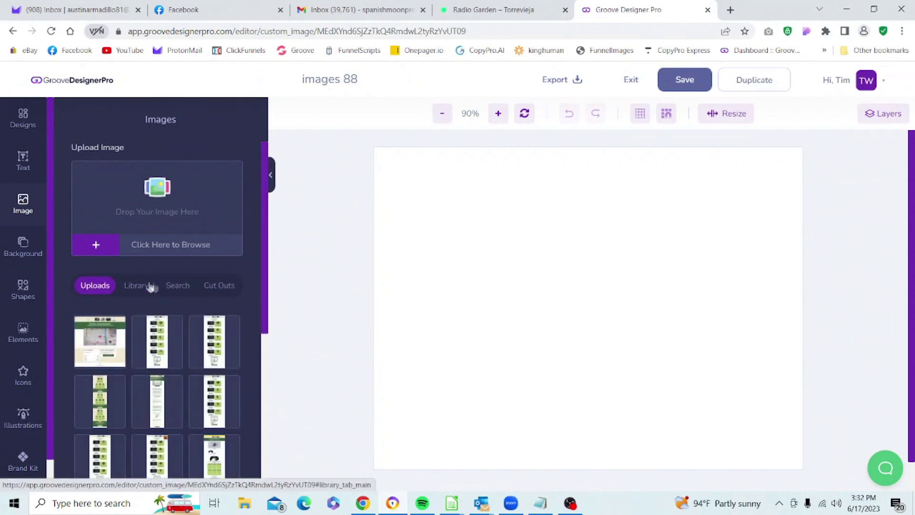
left_click(176, 286)
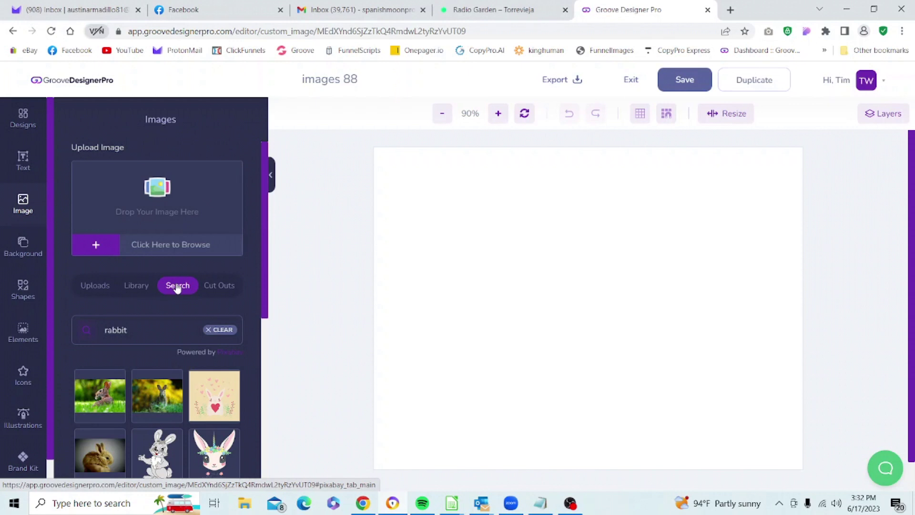
Step: Upload the red pedal photo IMG_20230617_130559 from the Desktop and add it to the canvas
left_click(172, 248)
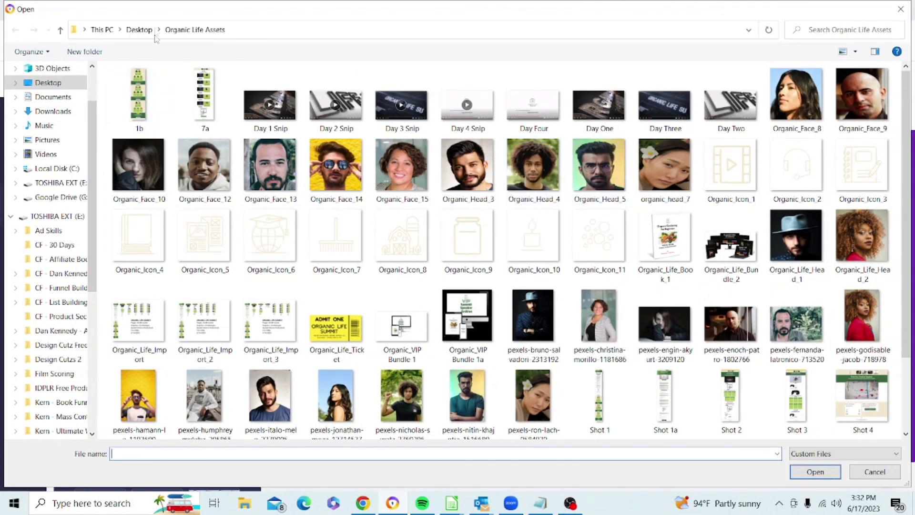
left_click(139, 30)
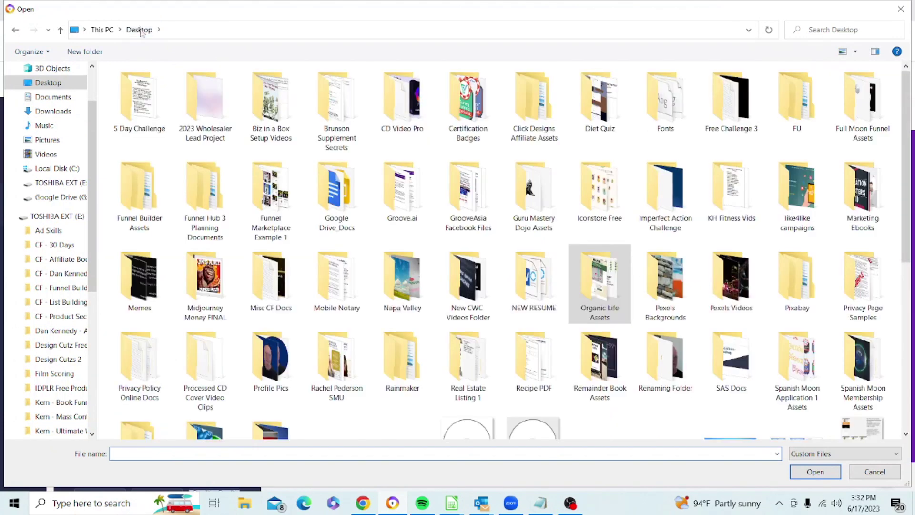
left_click_drag(903, 182, 902, 347)
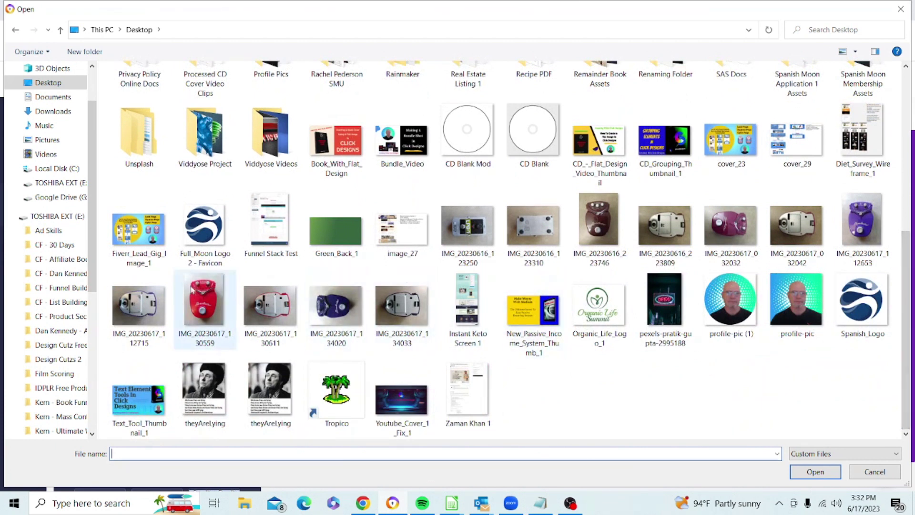
left_click(203, 298)
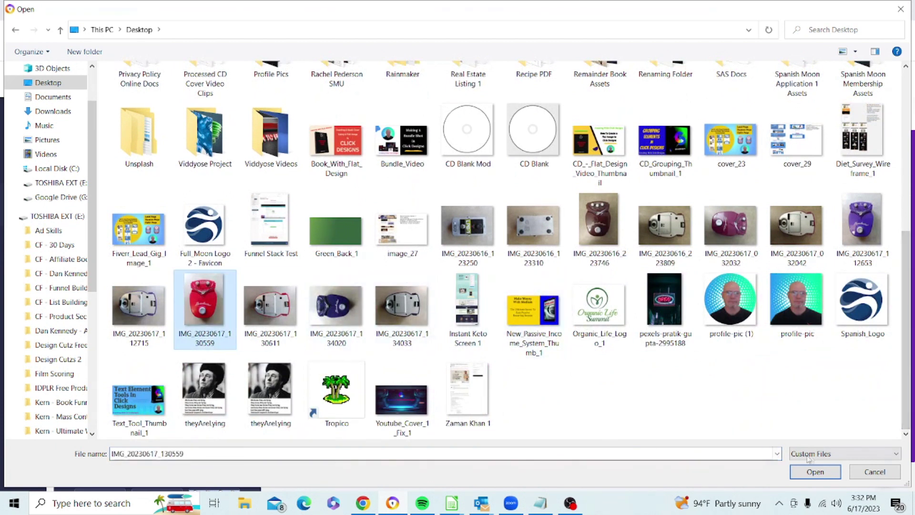
left_click(815, 471)
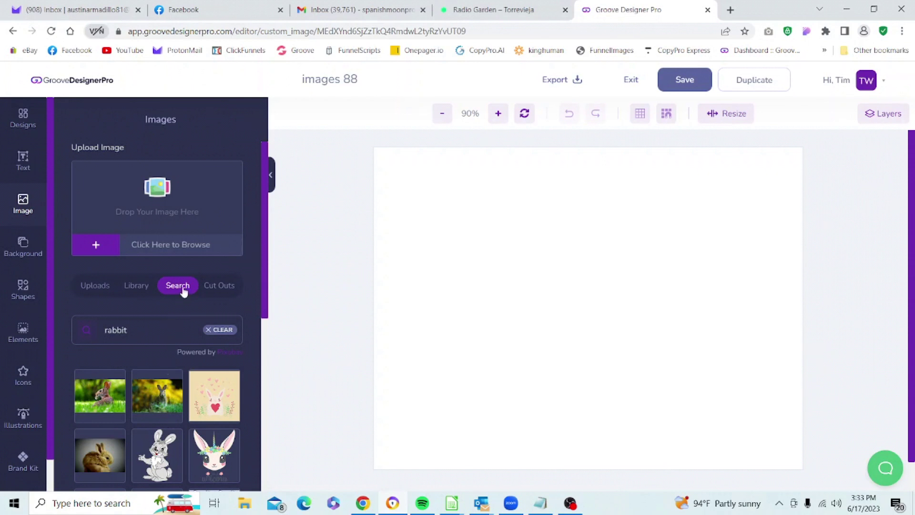
left_click(104, 290)
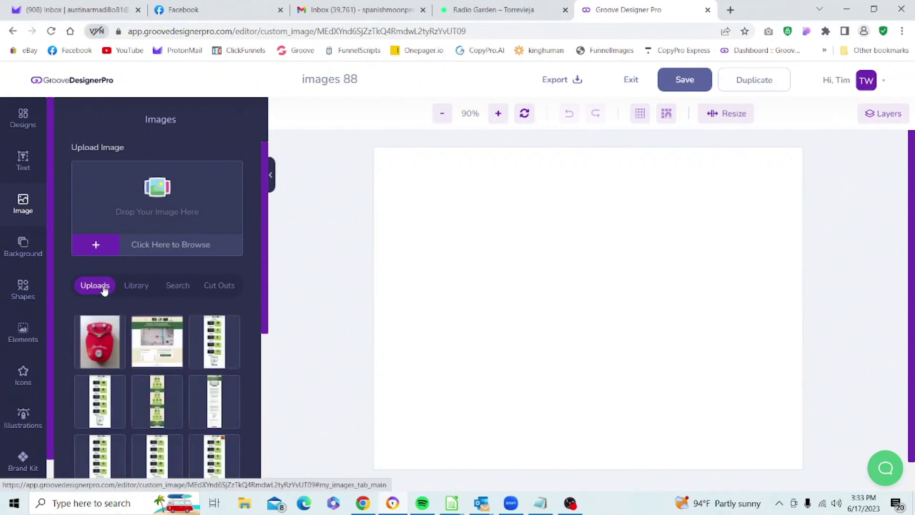
left_click(98, 344)
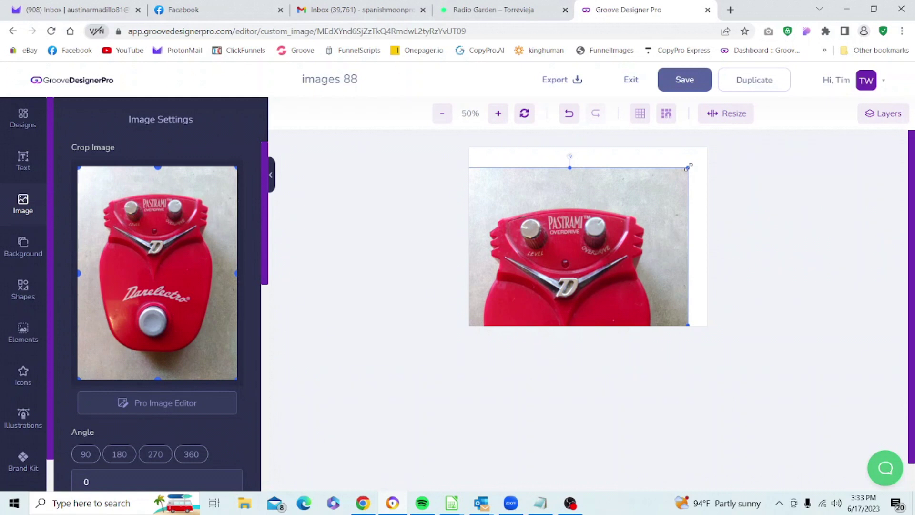
Step: Scale the pedal photo down and move it so it fits entirely within the left half of the canvas
left_click_drag(687, 167, 591, 265)
left_click_drag(550, 323, 584, 206)
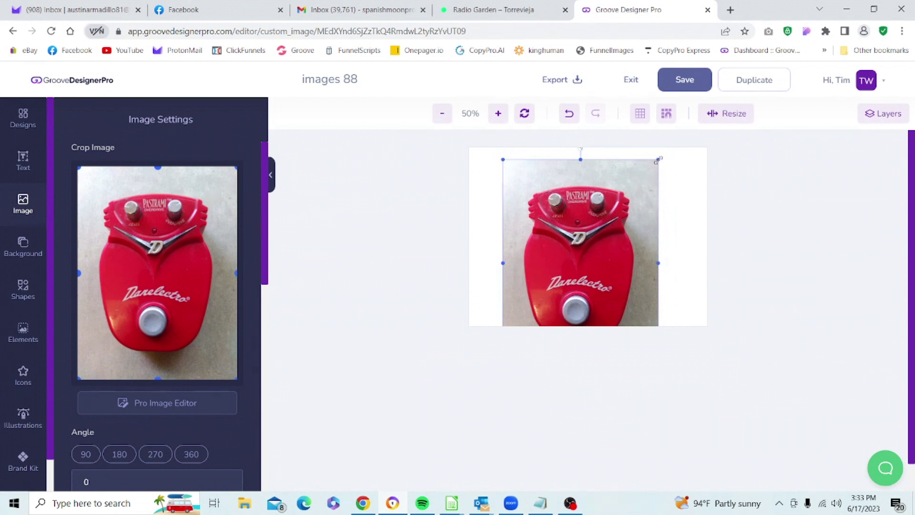
left_click_drag(658, 160, 599, 239)
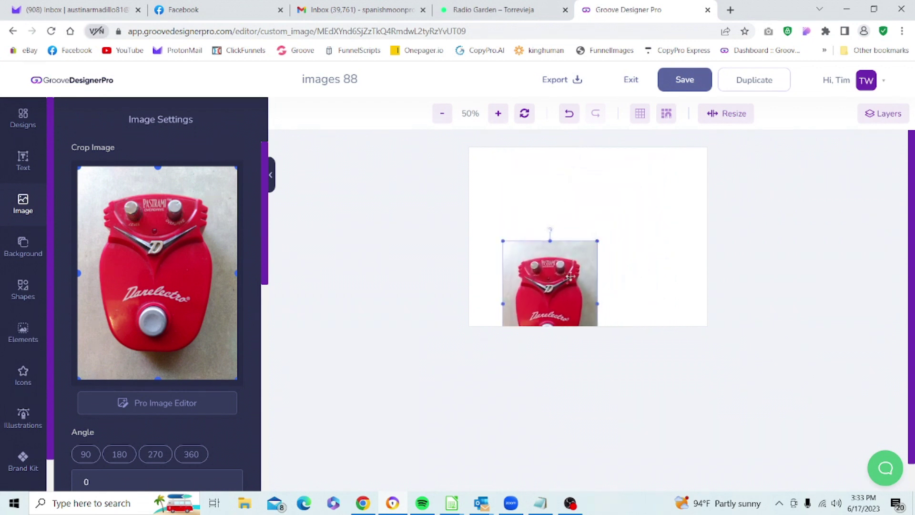
left_click_drag(566, 276, 552, 204)
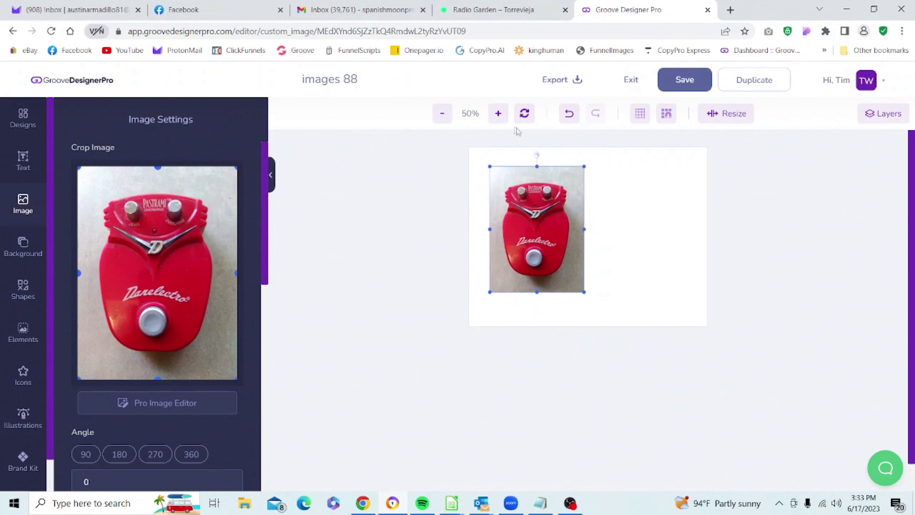
Step: Shrink the pedal photo slightly more and move it to the middle of the canvas
left_click(499, 114)
left_click(499, 113)
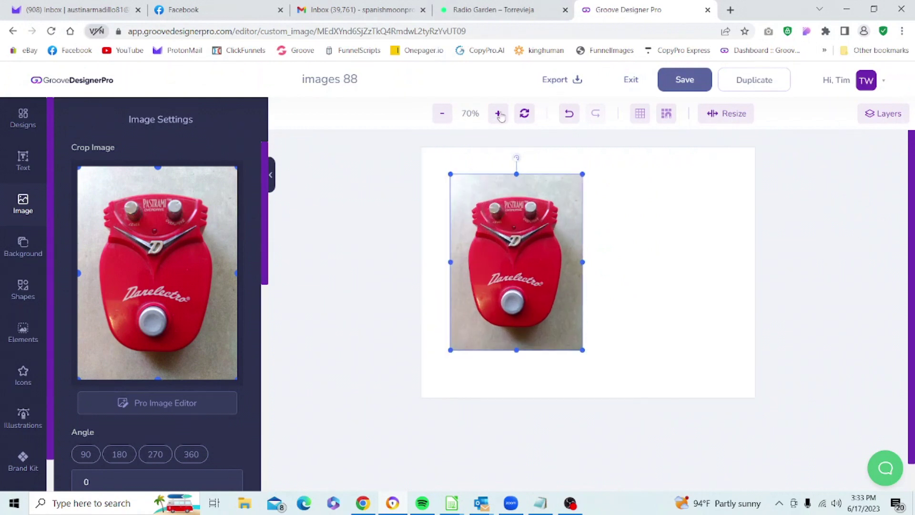
left_click(499, 114)
left_click(499, 113)
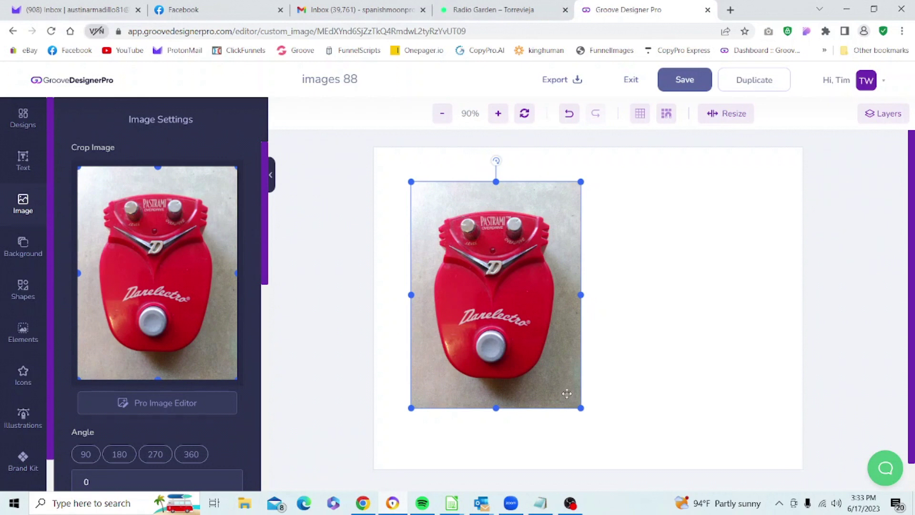
left_click_drag(581, 409, 575, 369)
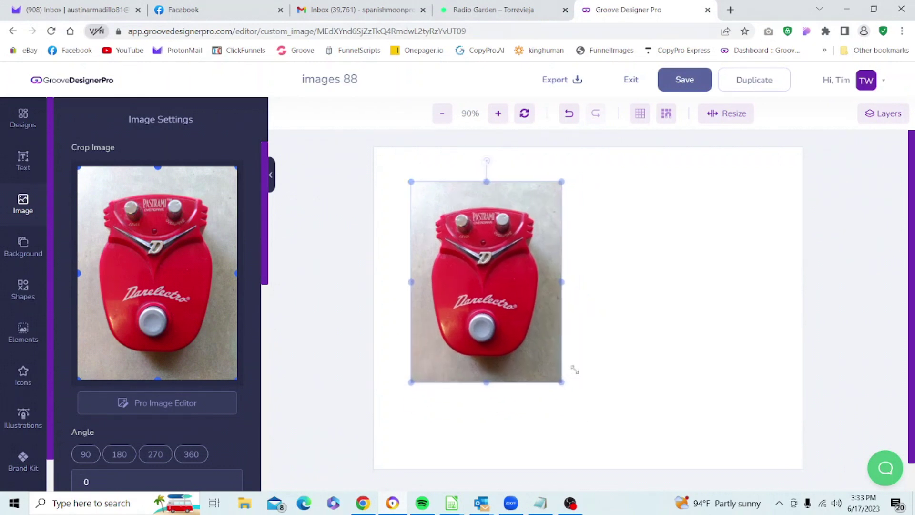
left_click_drag(537, 286, 634, 299)
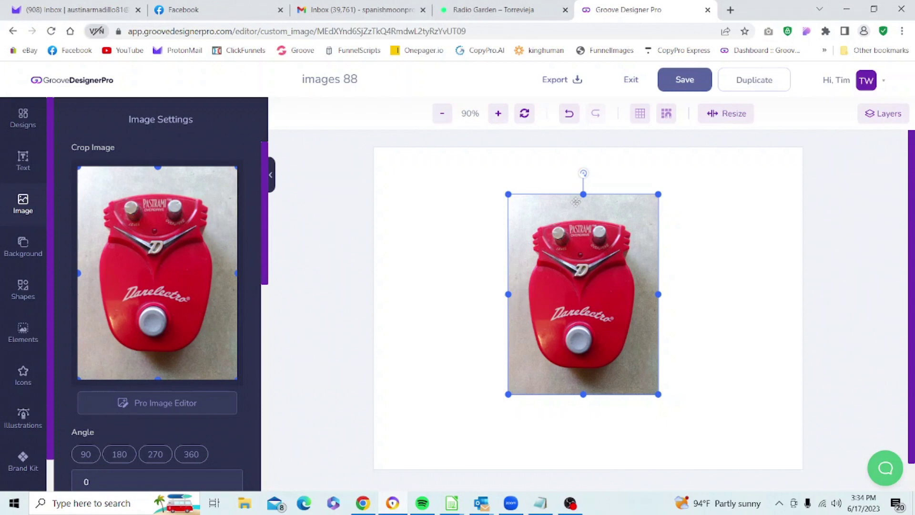
Step: Squash the pedal photo vertically from its upper edge and delete the distorted photo from the canvas
left_click_drag(583, 194, 606, 269)
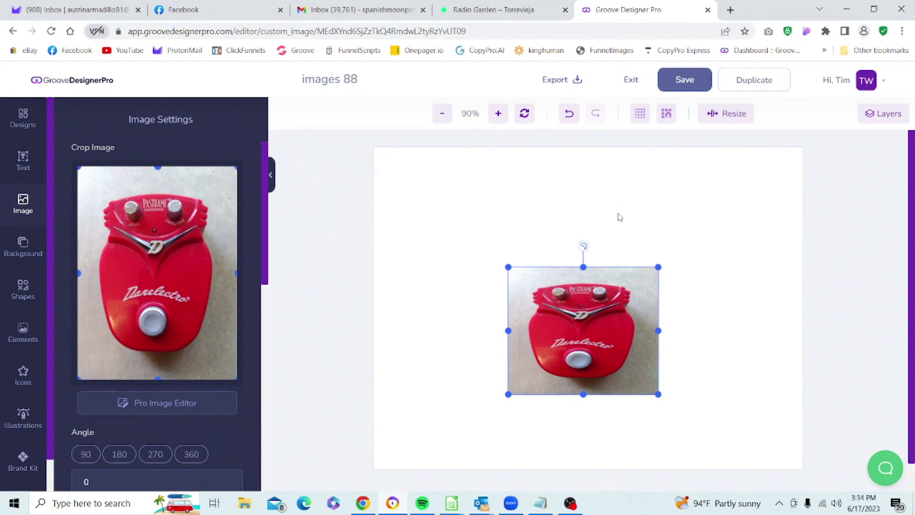
left_click(619, 217)
left_click(589, 304)
right_click(589, 303)
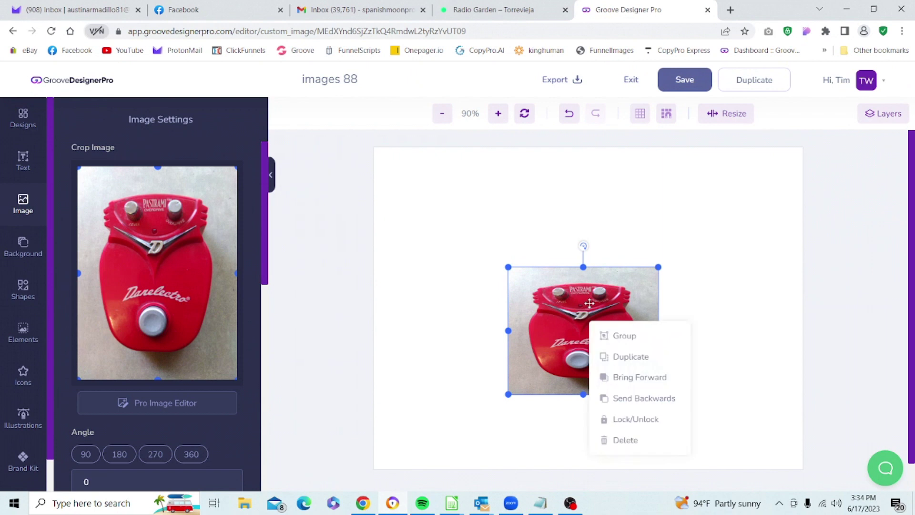
left_click(630, 439)
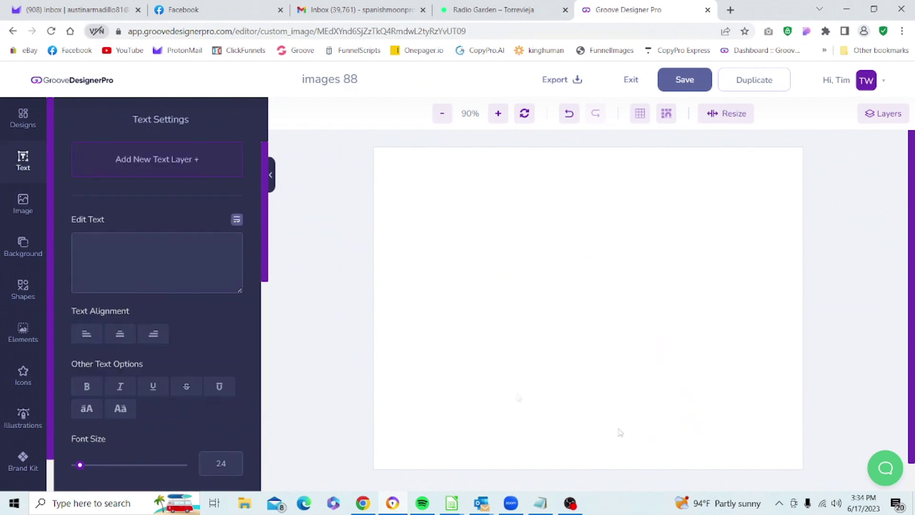
Step: Add the pedal photo from the uploads again, scale it down proportionally and place it near the middle of the canvas
left_click(23, 203)
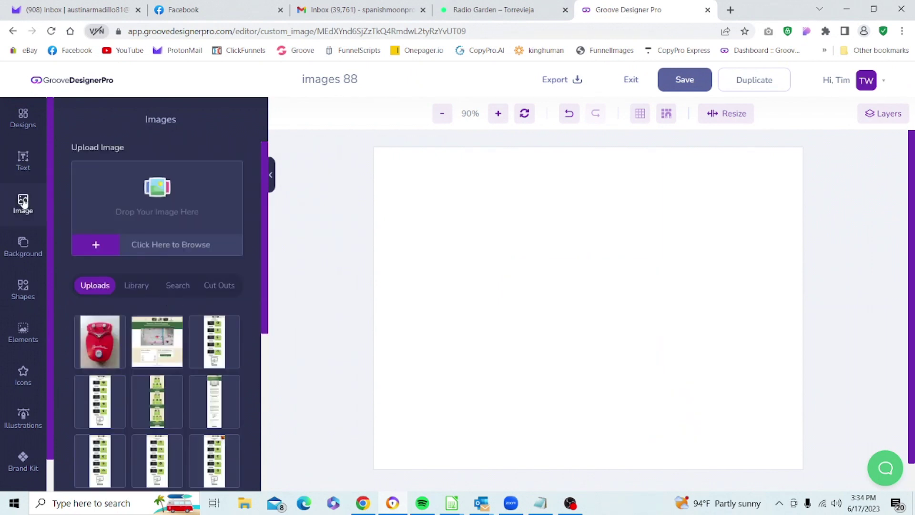
left_click(99, 347)
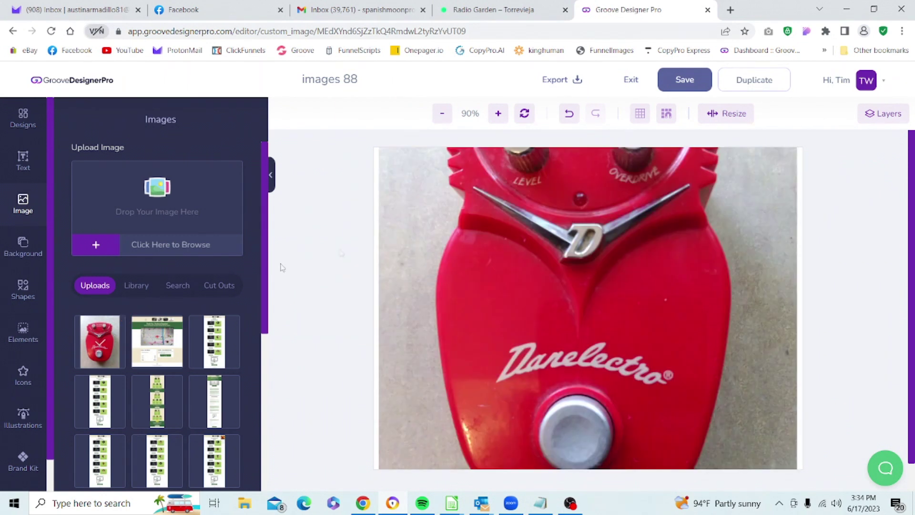
left_click_drag(524, 240, 502, 415)
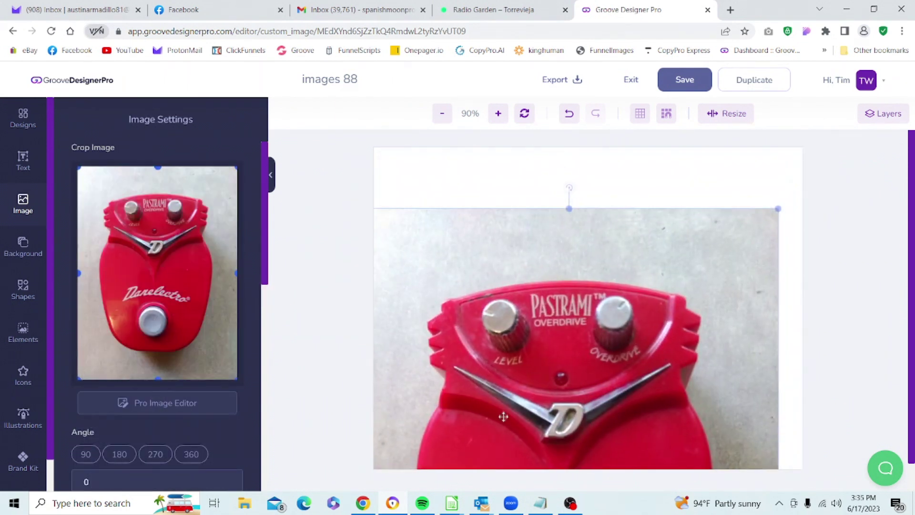
left_click_drag(777, 207, 602, 423)
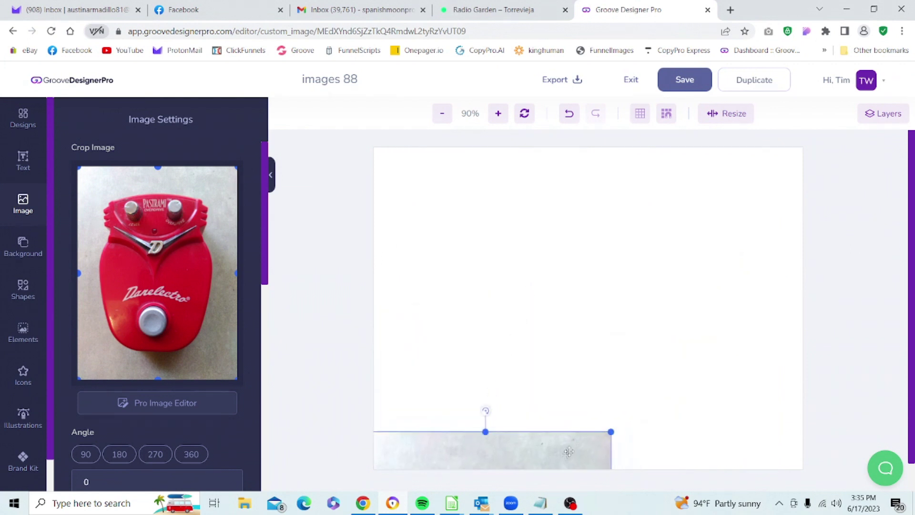
left_click_drag(564, 457, 670, 200)
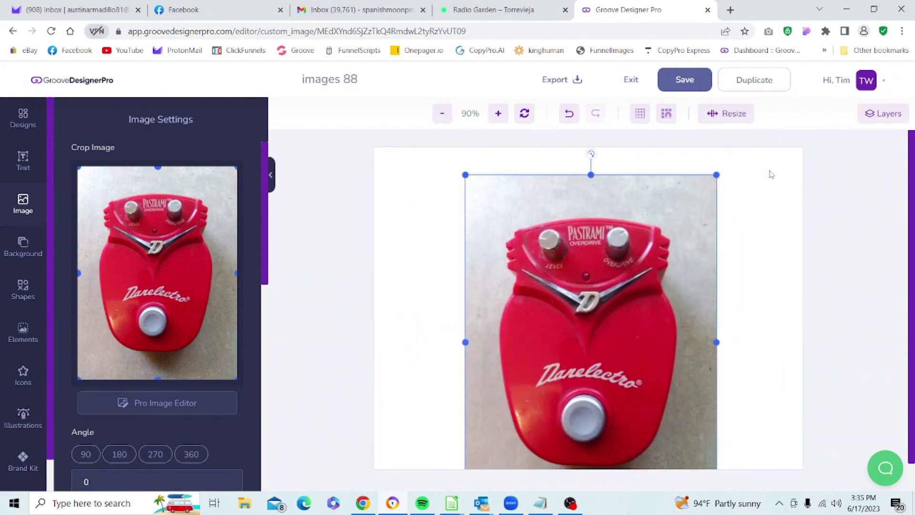
left_click_drag(716, 175, 629, 282)
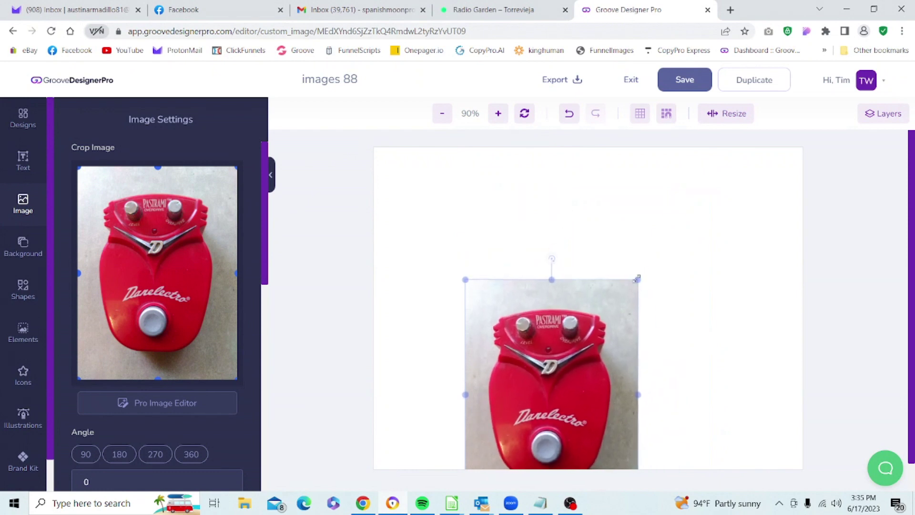
left_click_drag(573, 346, 620, 266)
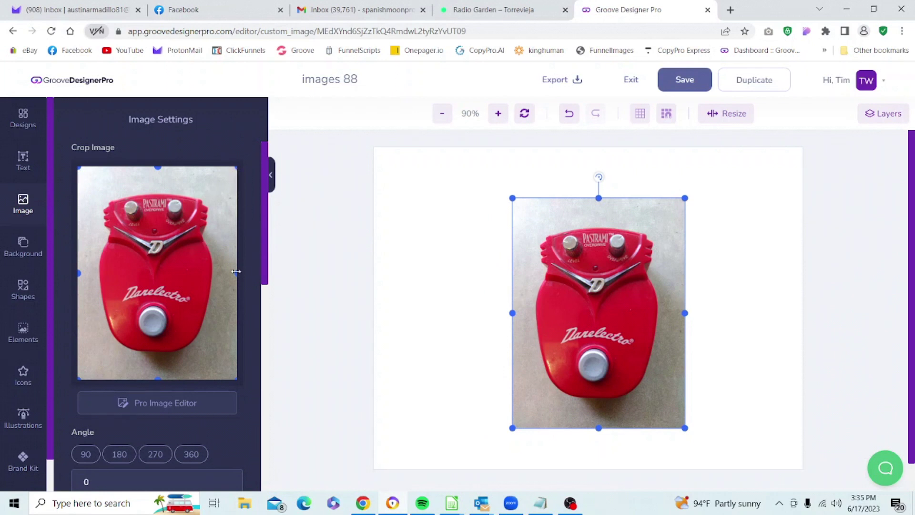
Step: Crop the pedal photo slightly on all four sides so the frame sits closer around the red pedal
left_click_drag(236, 271, 224, 272)
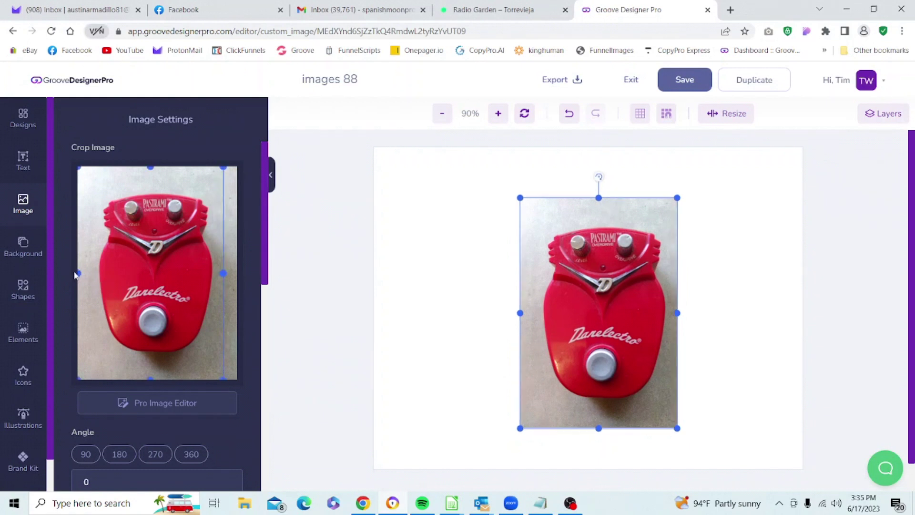
left_click_drag(79, 272, 91, 273)
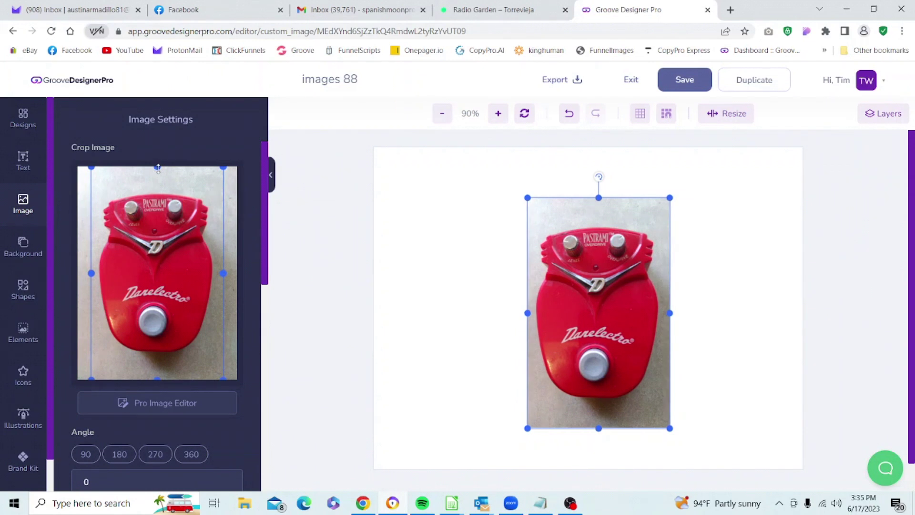
left_click_drag(157, 174, 156, 183)
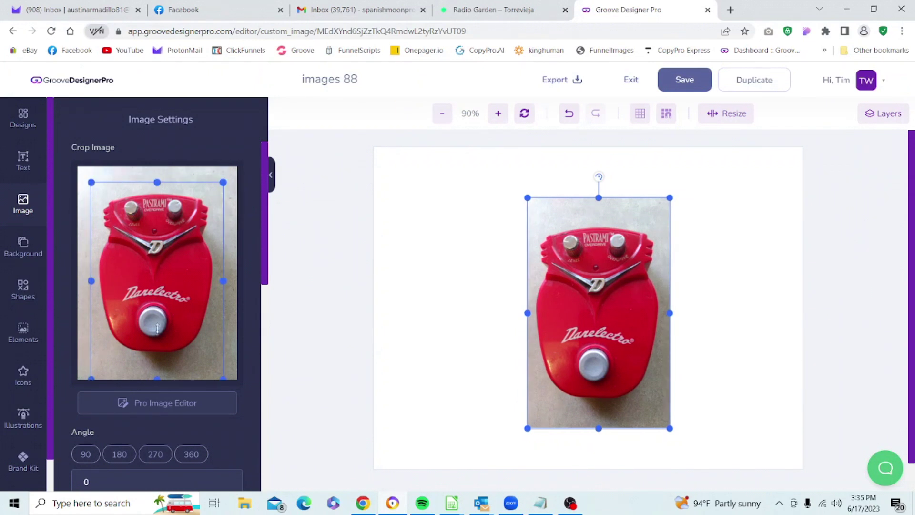
left_click_drag(157, 377, 158, 364)
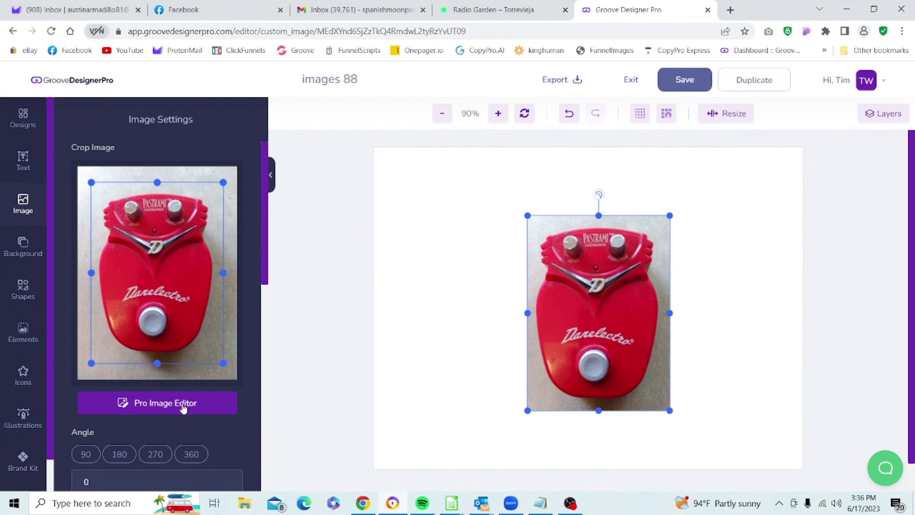
Step: Look through the Pro Image Editor tools and the Unlimited Credits plan, and finish without applying any effect
left_click(183, 406)
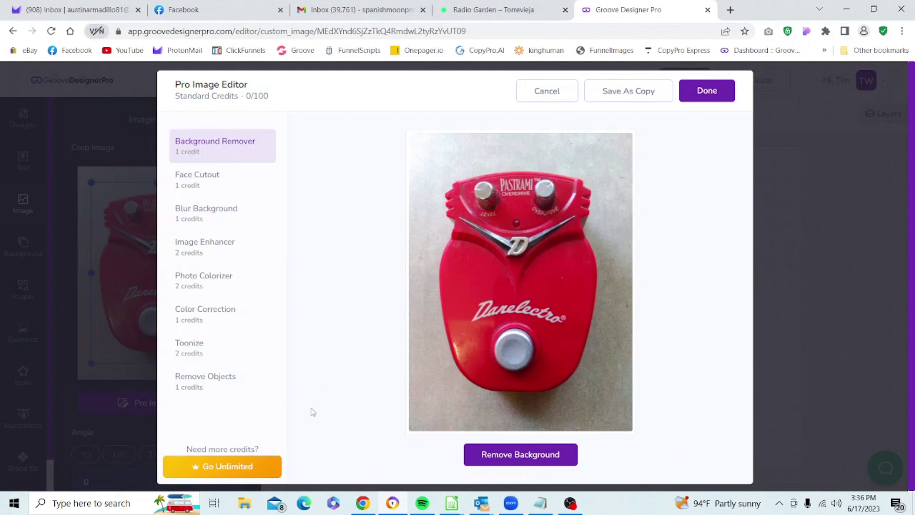
left_click(237, 476)
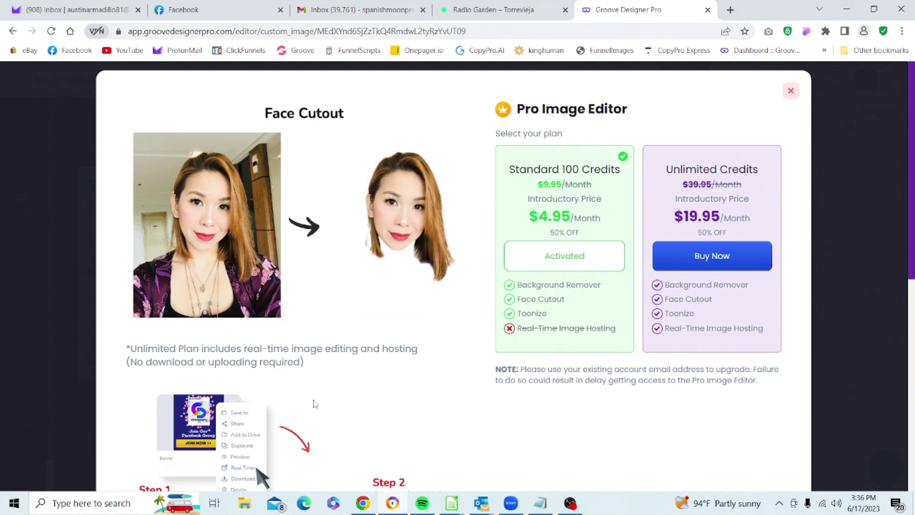
left_click(791, 91)
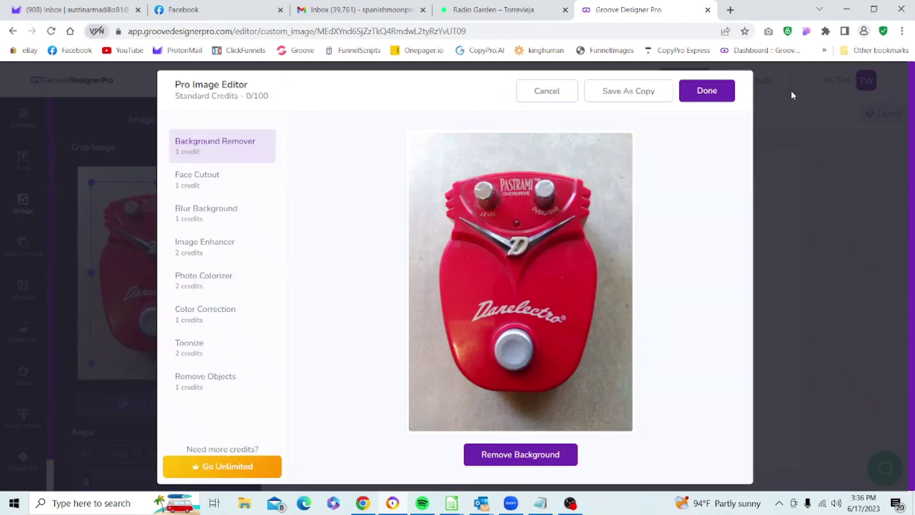
left_click(707, 94)
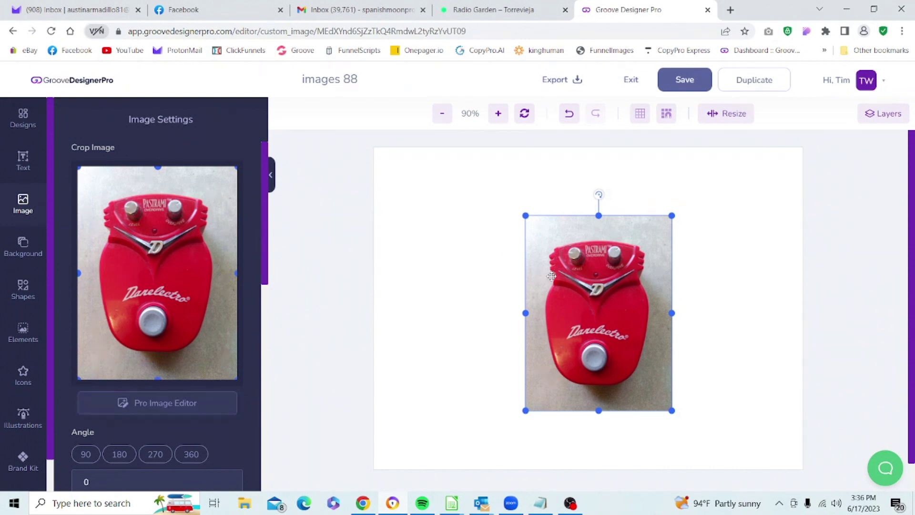
Step: Delete the pedal photo from the canvas and reopen the rabbit image search results
right_click(550, 292)
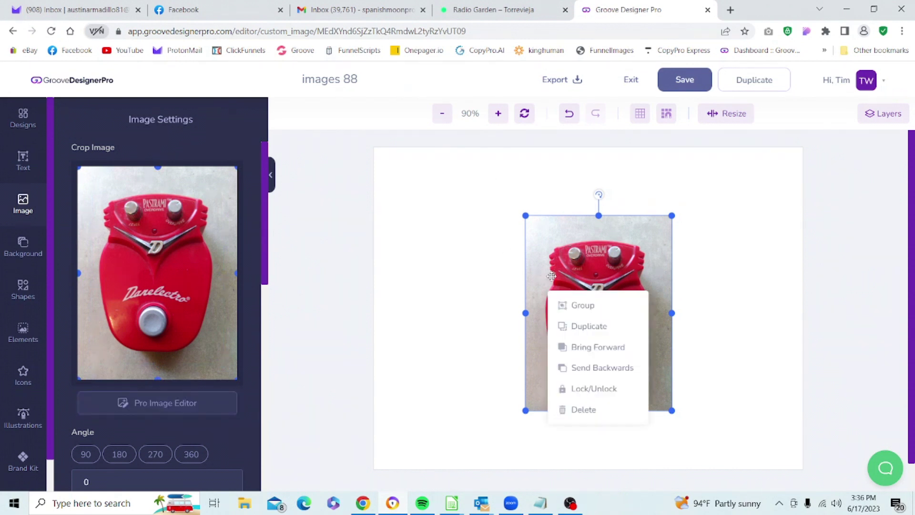
left_click(589, 416)
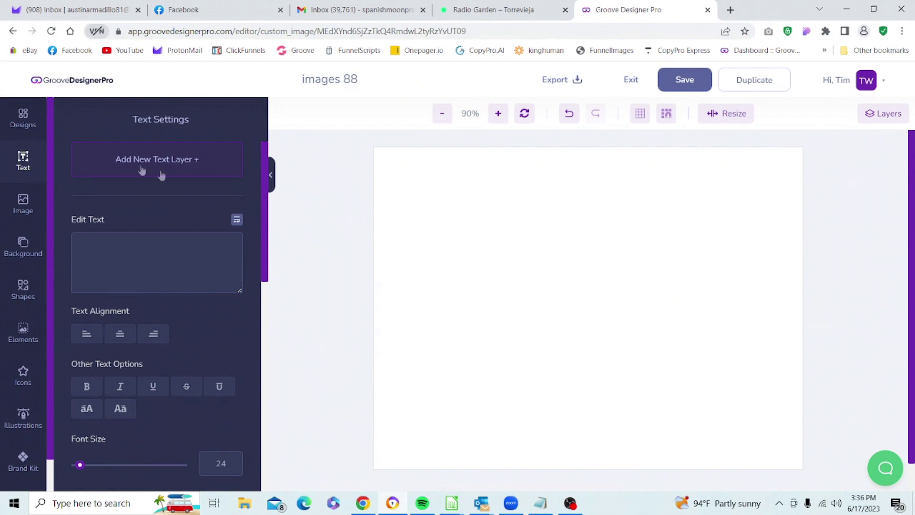
left_click(21, 200)
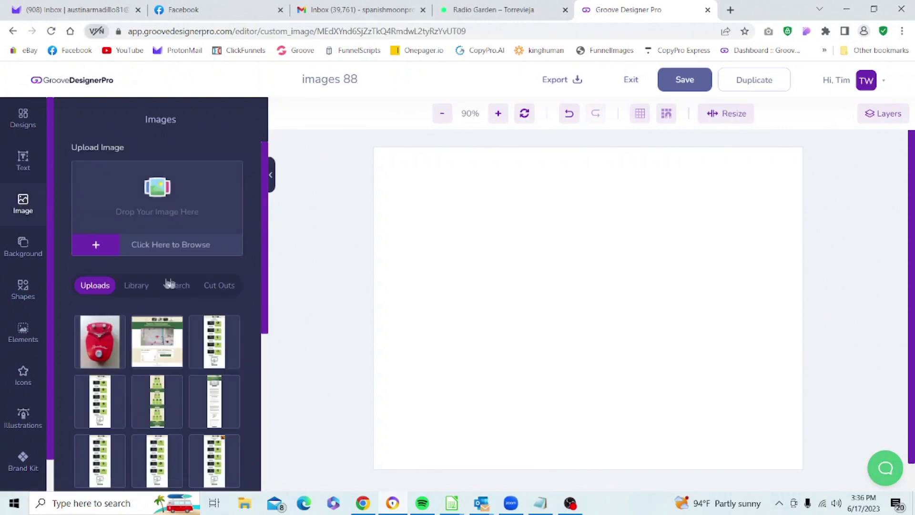
left_click(179, 289)
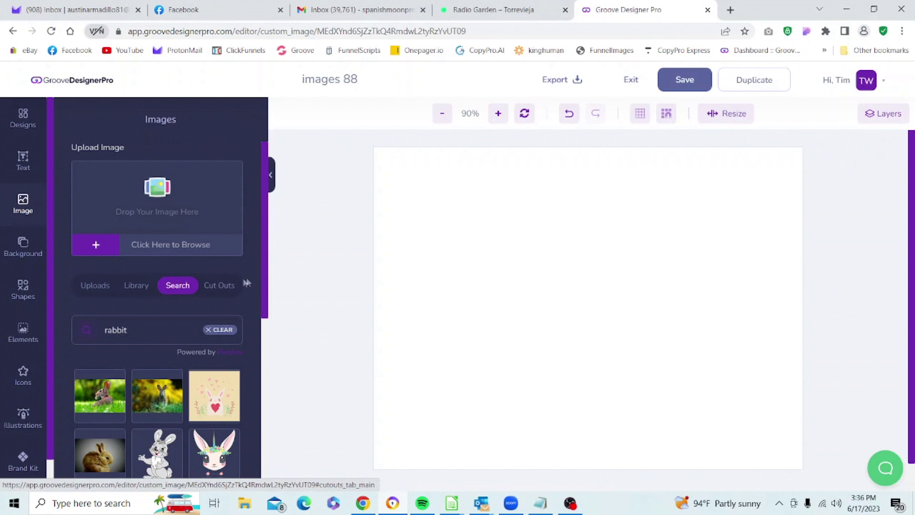
Step: Load two more batches of rabbit results and add the photo of the brown lop-eared rabbit eating a leaf
left_click_drag(265, 262, 279, 448)
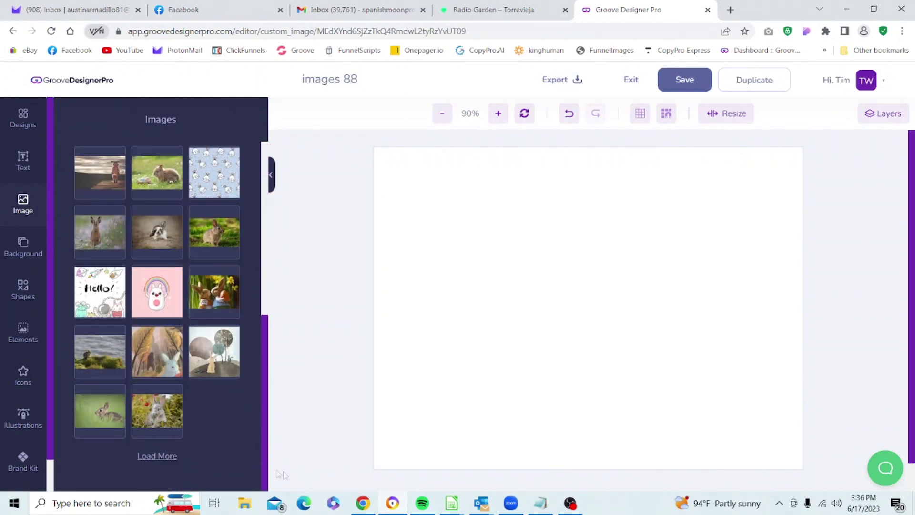
left_click(162, 459)
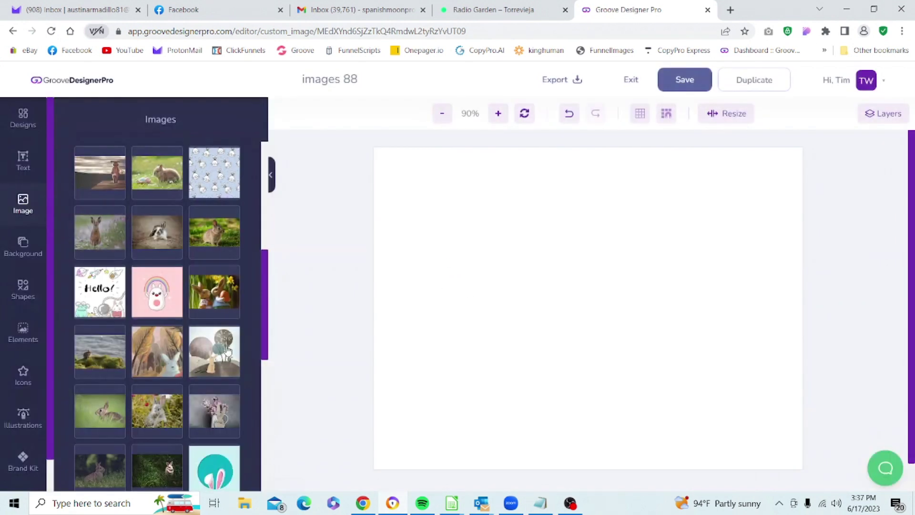
left_click_drag(265, 273, 262, 413)
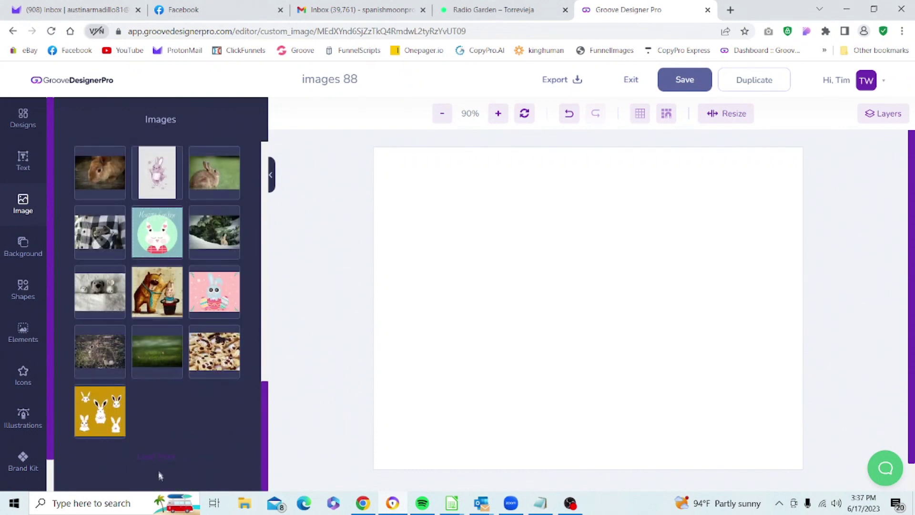
left_click(159, 457)
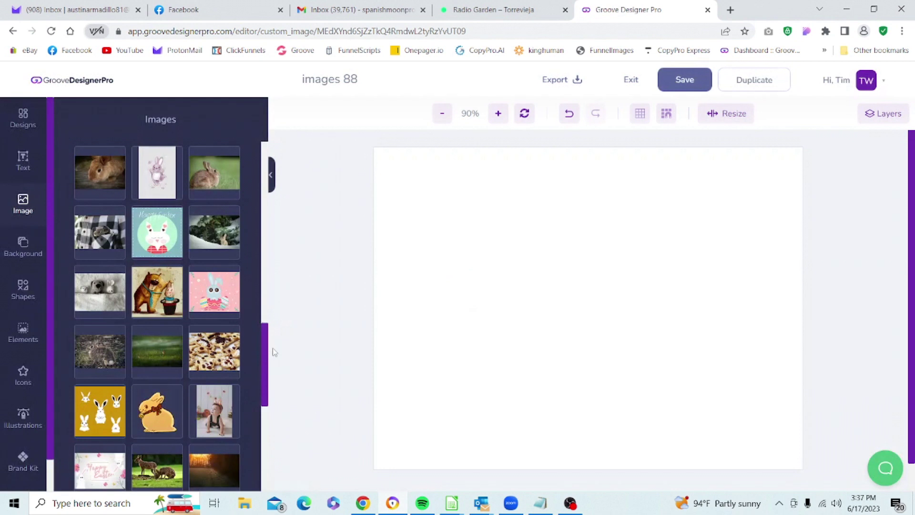
left_click_drag(265, 351, 261, 400)
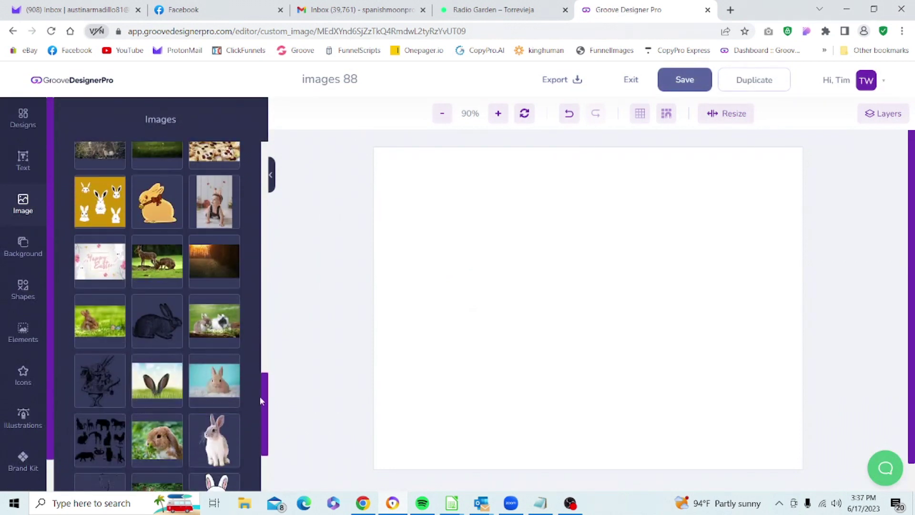
left_click_drag(259, 397, 248, 424)
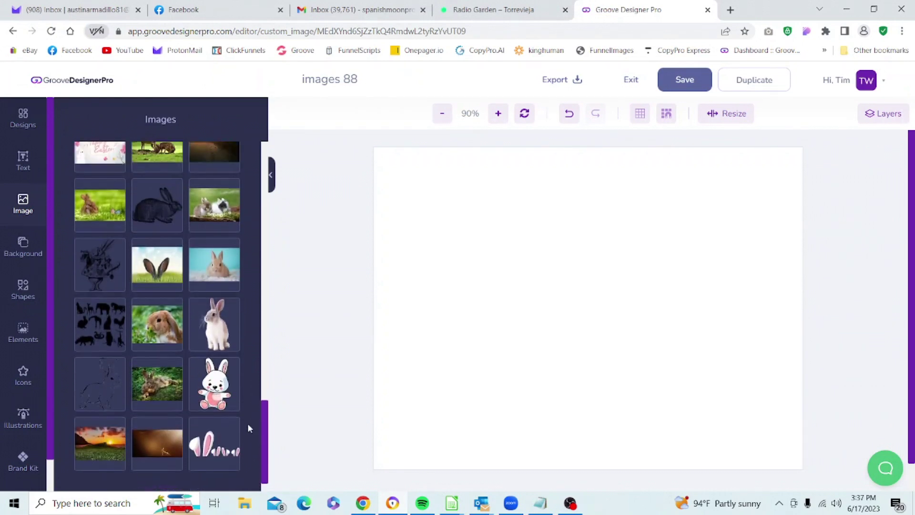
left_click(144, 336)
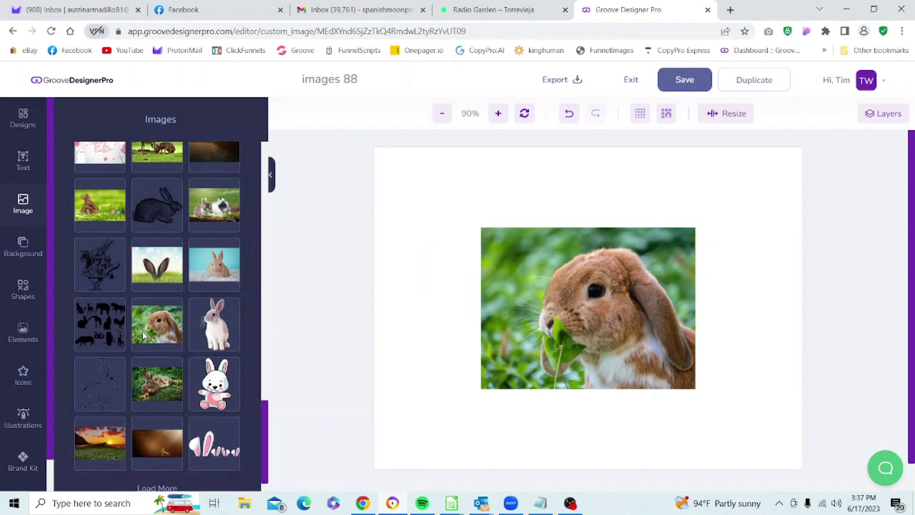
Step: Rotate the rabbit photo to a 90-degree angle and move it back to the middle of the canvas
left_click(560, 288)
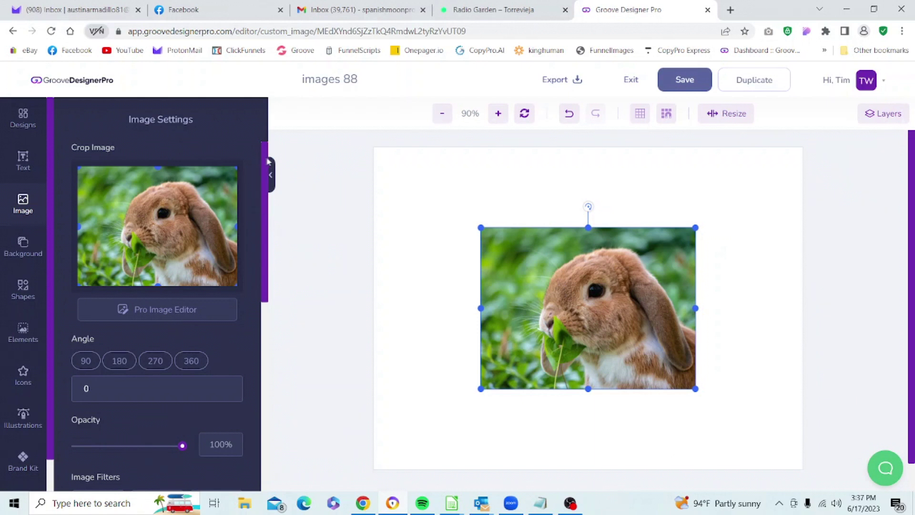
scroll(266, 168, "down", 3)
scroll(266, 168, "down", 2)
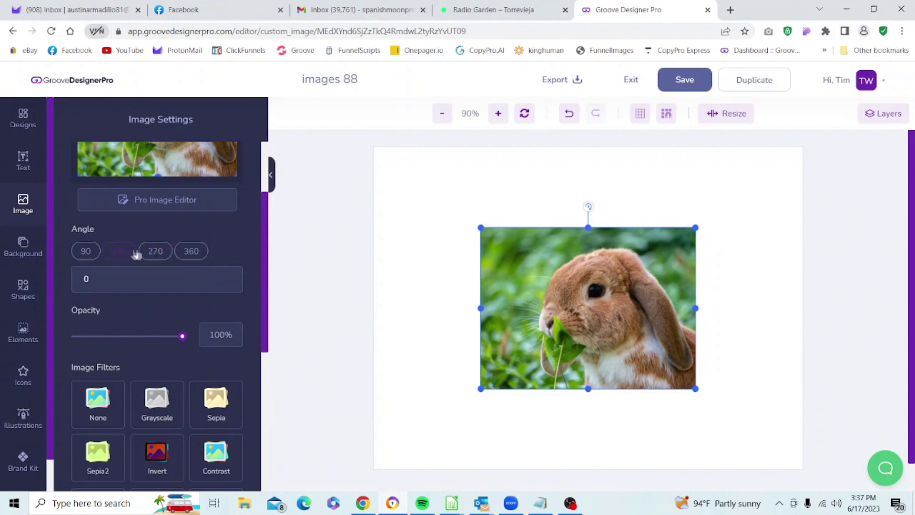
left_click(82, 257)
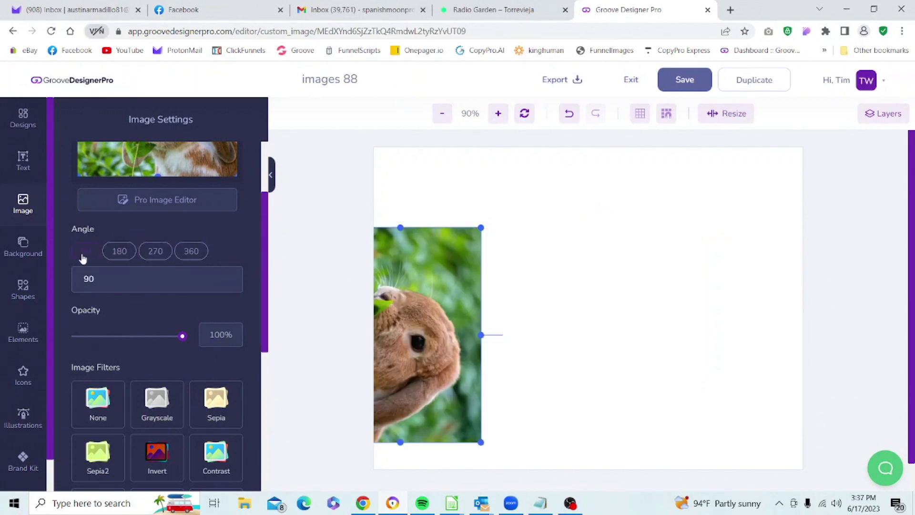
left_click_drag(566, 314, 610, 311)
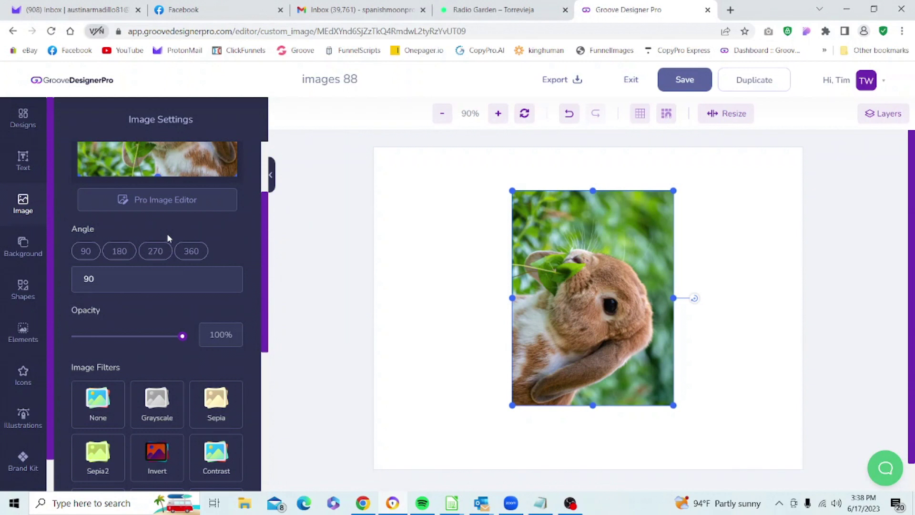
Step: Reduce the rabbit photo's rotation angle in single-degree steps to 61
left_click(226, 281)
left_click(226, 284)
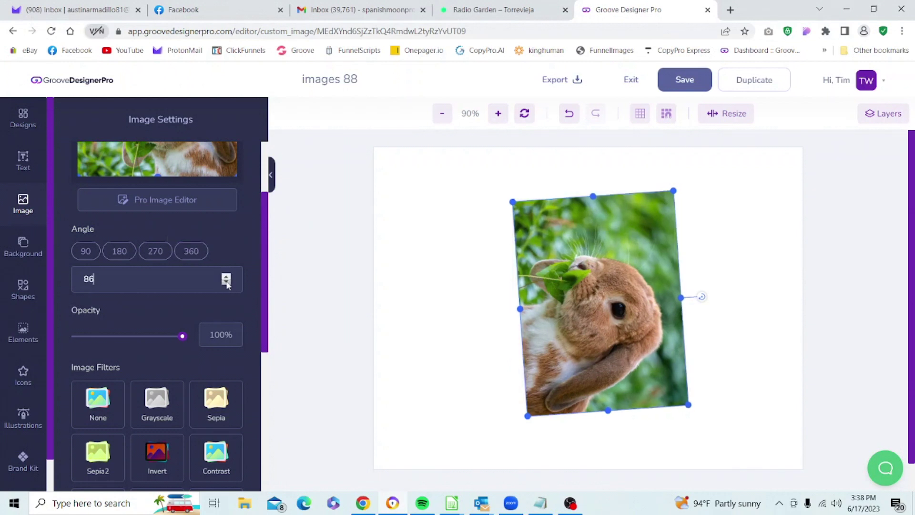
left_click(226, 283)
left_click(226, 284)
left_click(226, 283)
left_click(227, 284)
left_click(227, 284)
left_click(226, 283)
left_click(226, 283)
left_click(226, 284)
left_click(226, 283)
left_click(226, 283)
left_click(227, 283)
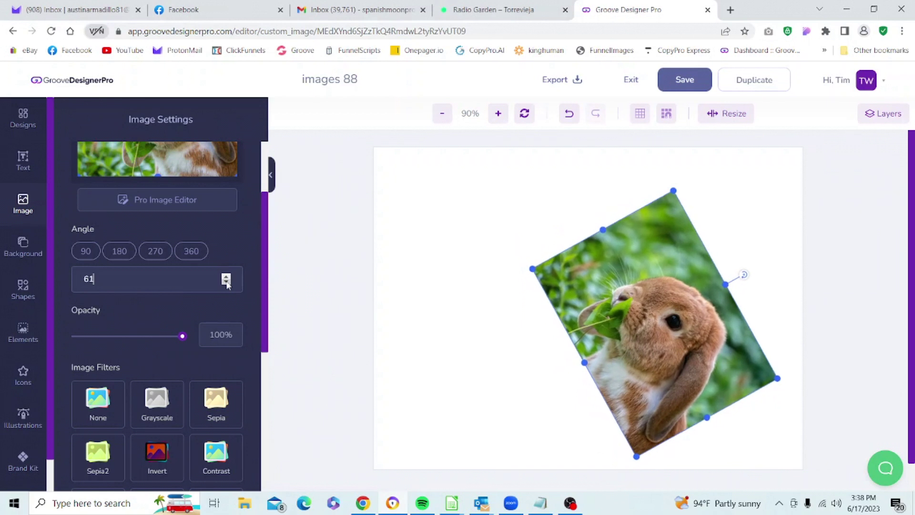
Step: Set the rabbit photo's rotation angle to -61 and move the photo back to the middle of the canvas
left_click(84, 279)
type("1")
left_click(187, 288)
key("BackSpace")
type("1")
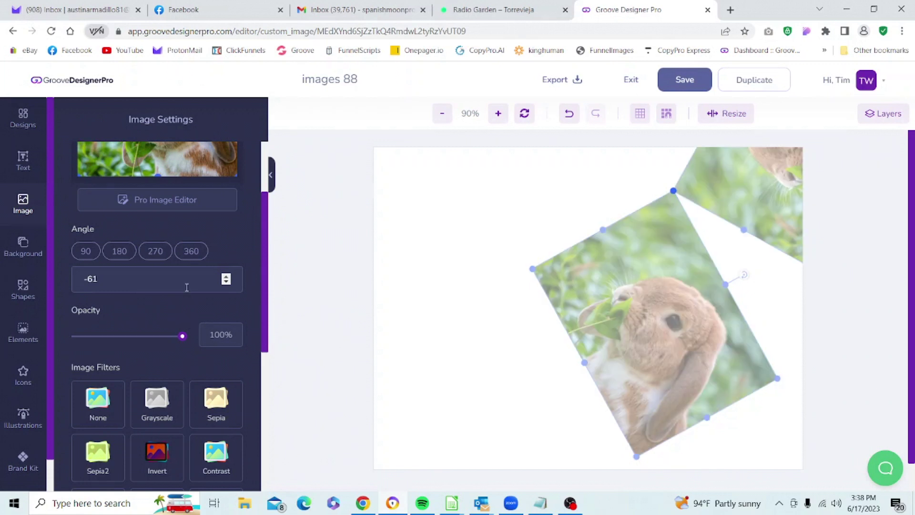
left_click_drag(771, 191, 531, 359)
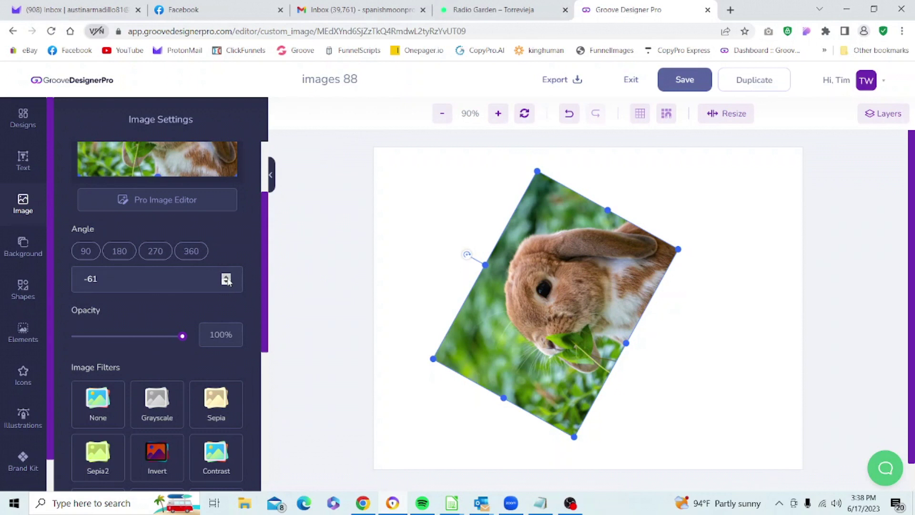
Step: Set the rabbit photo's rotation angle to 45 and bring the tilted photo back to the middle of the canvas
left_click(168, 277)
key("BackSpace")
type("45")
key("Return")
left_click_drag(436, 389, 605, 209)
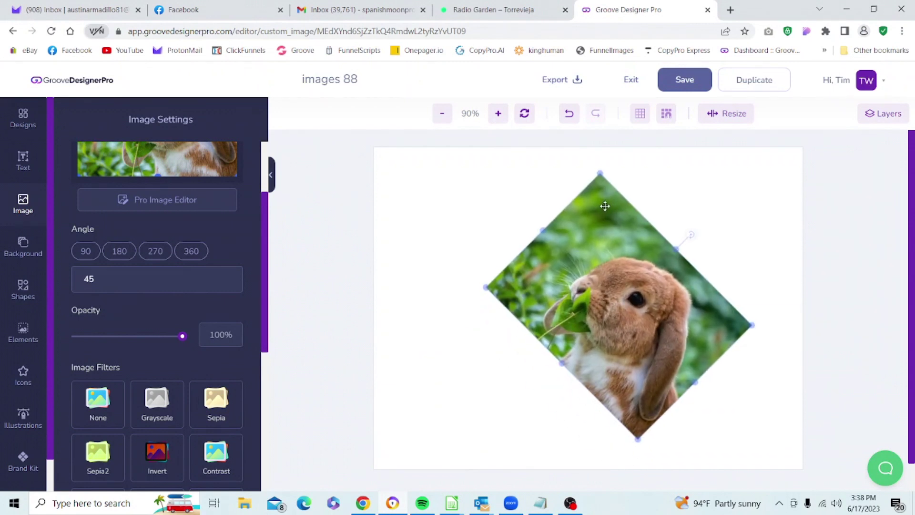
Step: Set the rabbit photo upright with the 360-degree angle preset and move it to the middle of the canvas
left_click(193, 251)
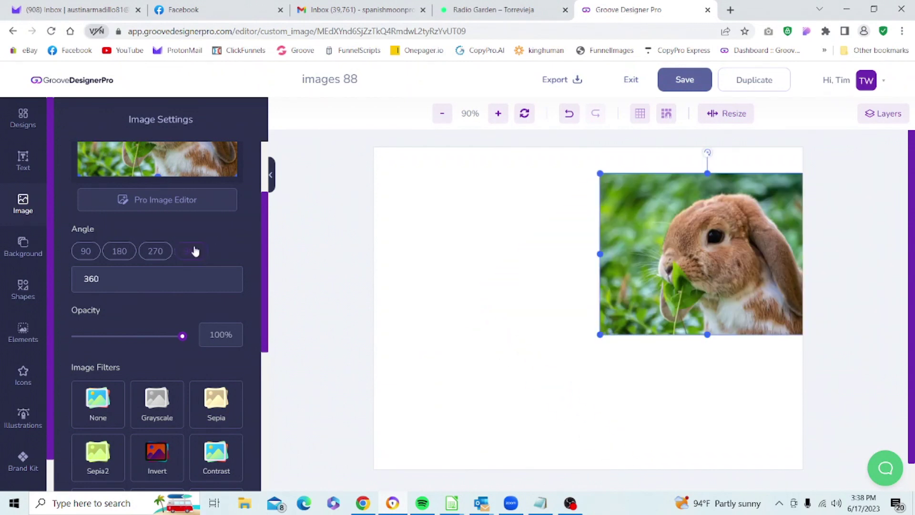
left_click_drag(709, 296, 591, 344)
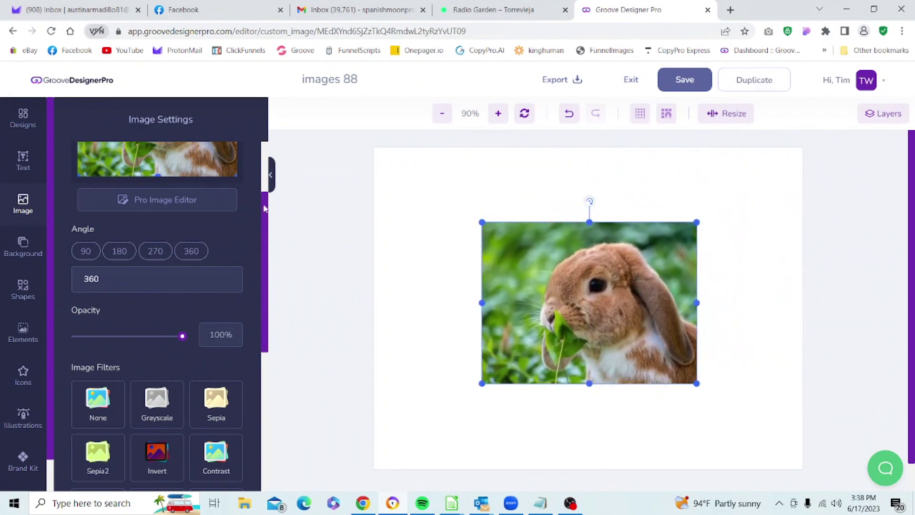
Step: Try adjusting the rabbit photo's opacity, ending at full opacity
scroll(265, 210, "down", 1)
left_click_drag(265, 209, 268, 252)
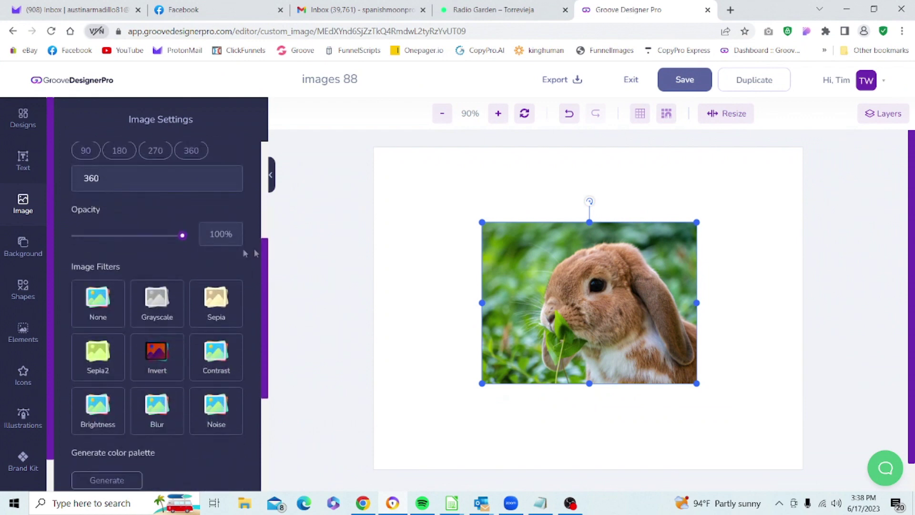
mouse_move(183, 237)
left_mouse_down()
mouse_move(65, 235)
mouse_move(201, 239)
left_mouse_up()
Step: Try the Grayscale, Sepia, Sepia2 and Invert filters on the rabbit photo one at a time, removing each before the next
left_click_drag(269, 252, 263, 299)
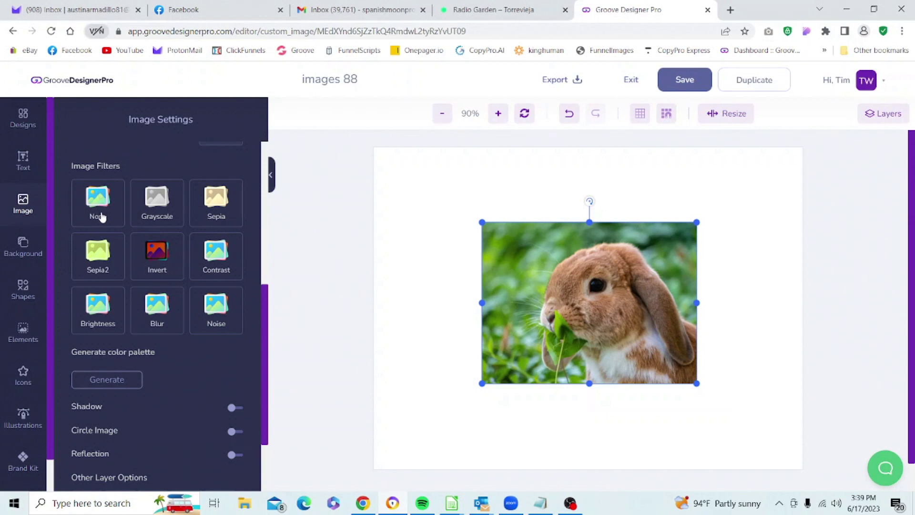
left_click(162, 199)
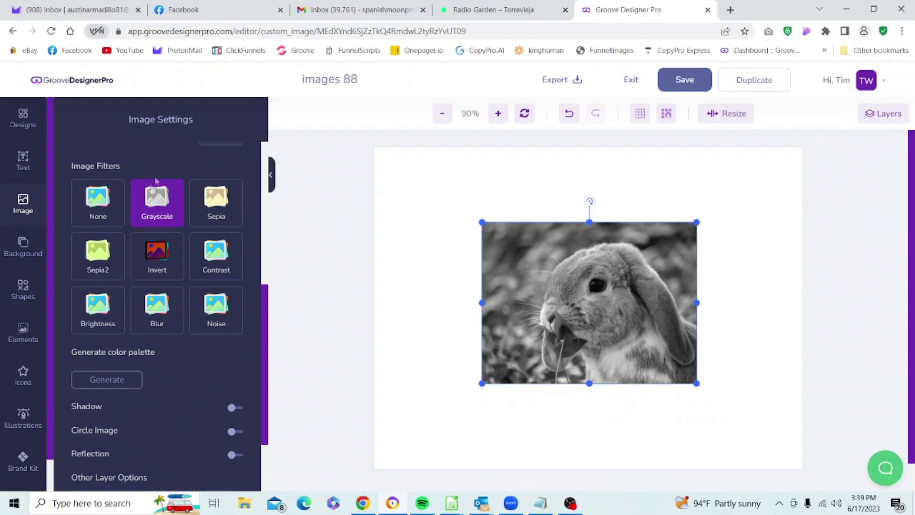
left_click(142, 210)
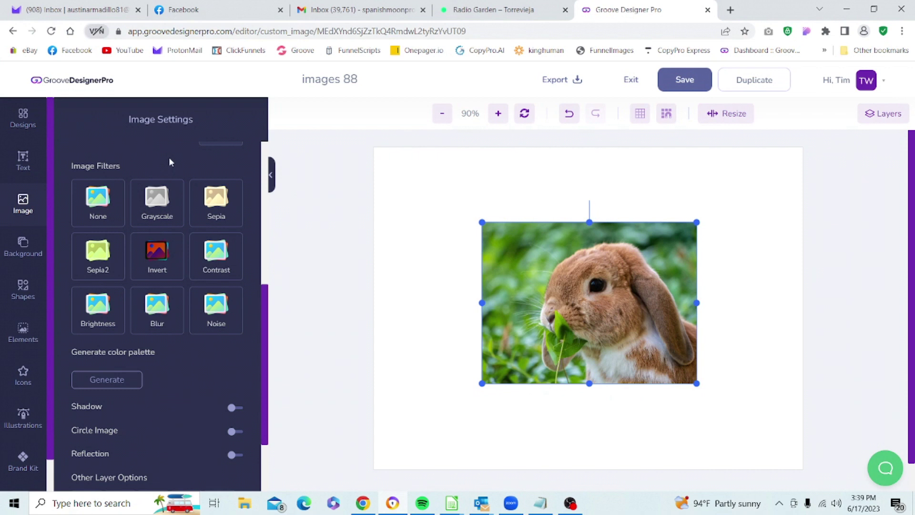
left_click(213, 204)
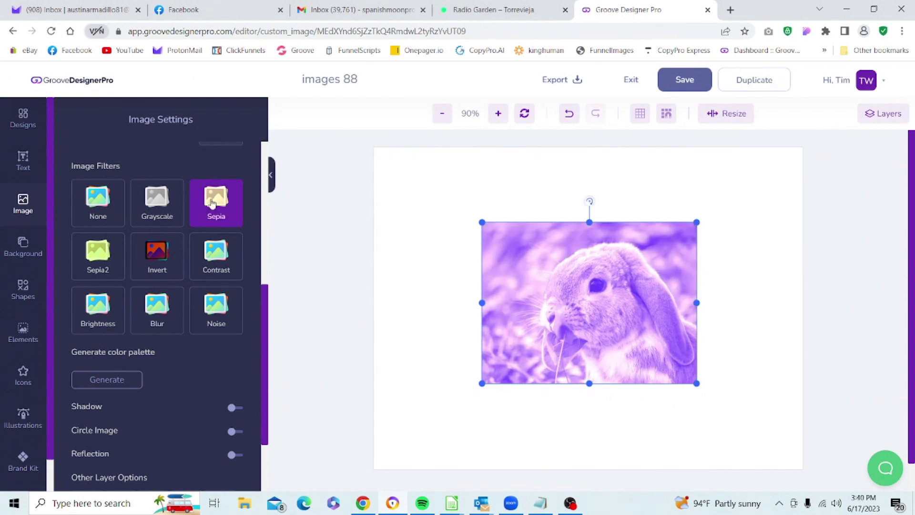
left_click(213, 203)
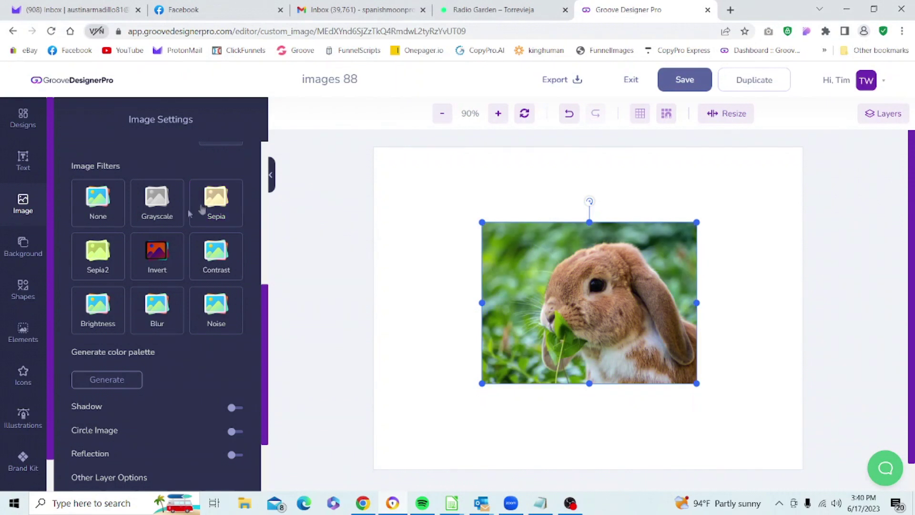
left_click(101, 251)
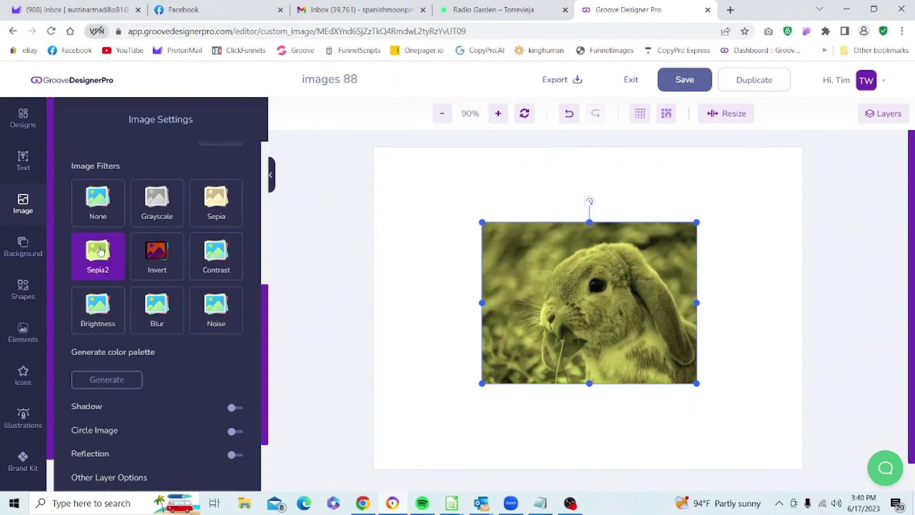
left_click(101, 251)
left_click(157, 260)
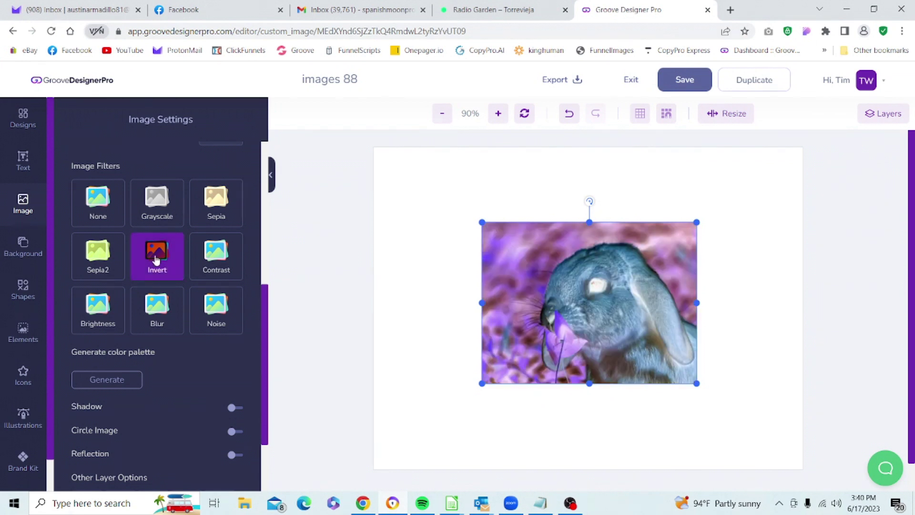
left_click(157, 260)
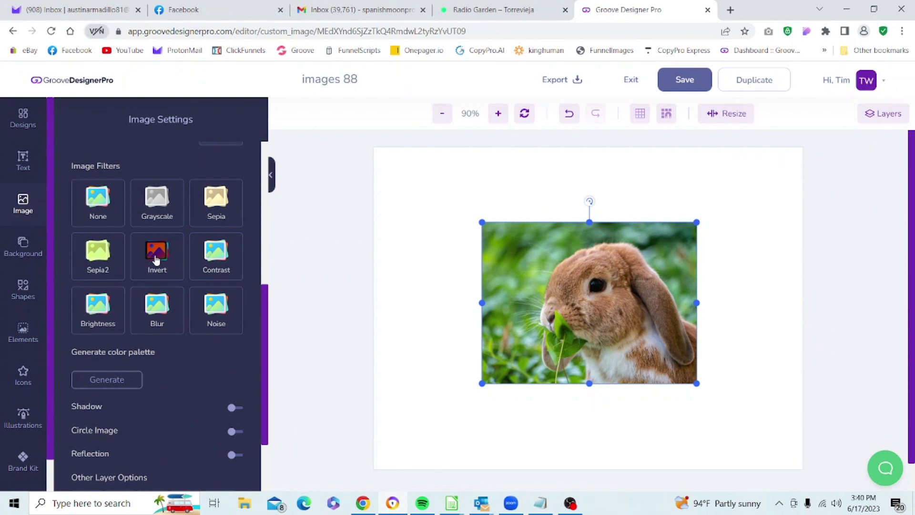
Step: Combine the Sepia and Invert filters on the rabbit photo, and remove both
left_click(214, 206)
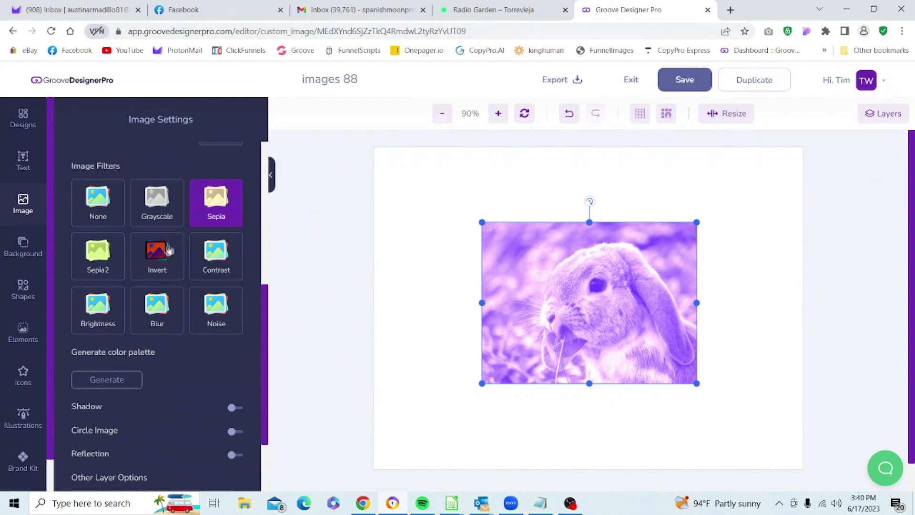
left_click(158, 256)
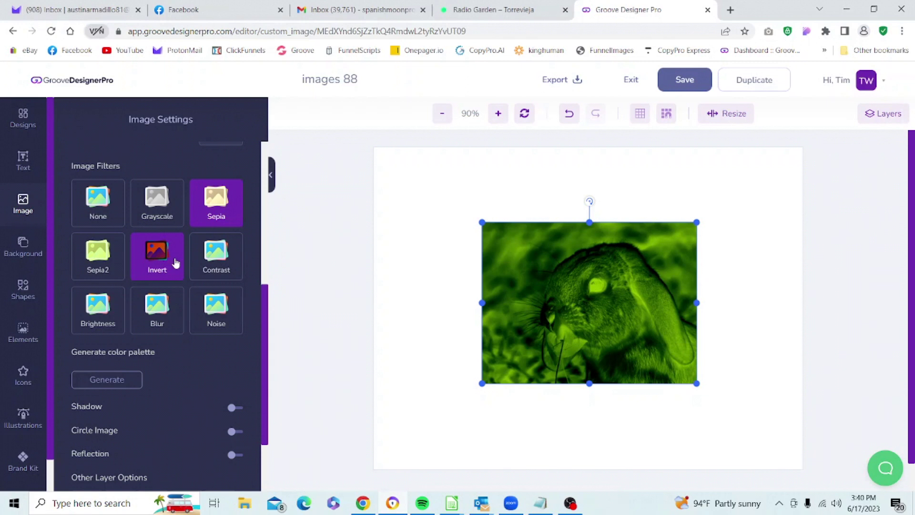
left_click(176, 262)
left_click(227, 222)
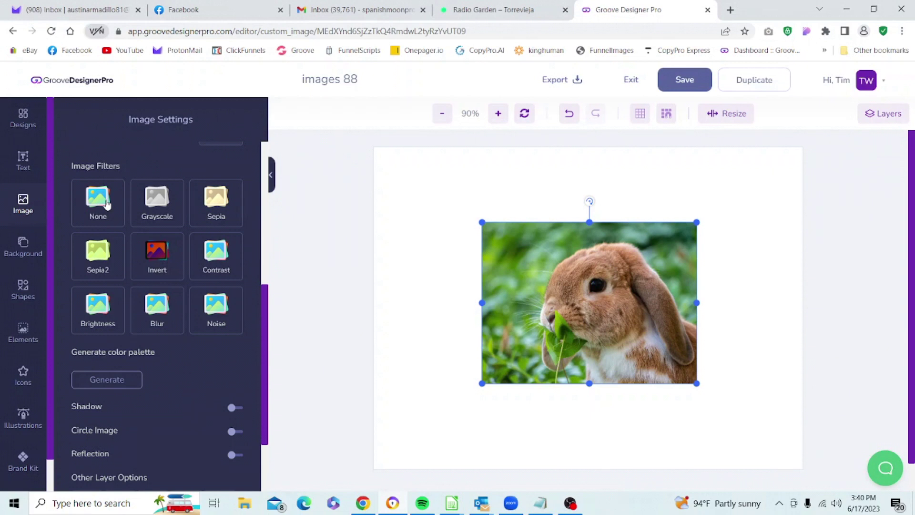
Step: Try the Contrast filter on the rabbit photo with its strength raised to 290, and remove the filter
left_click(217, 259)
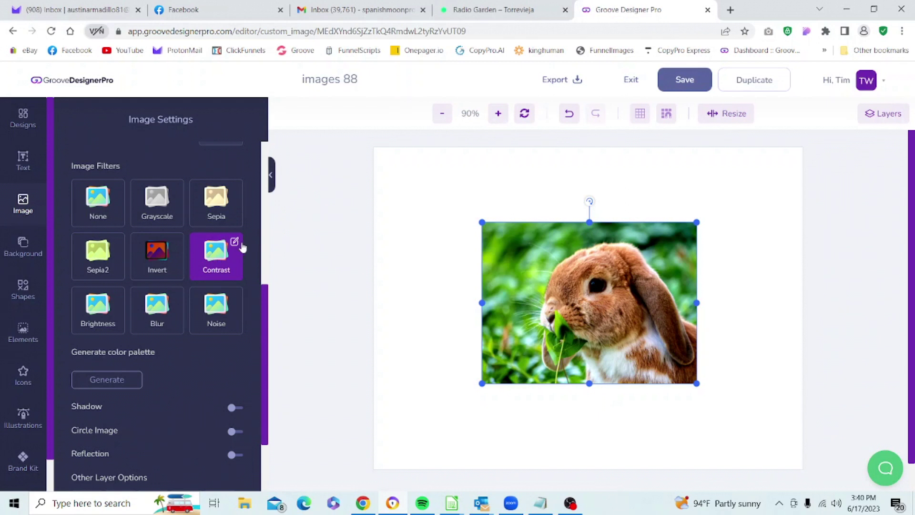
left_click(236, 243)
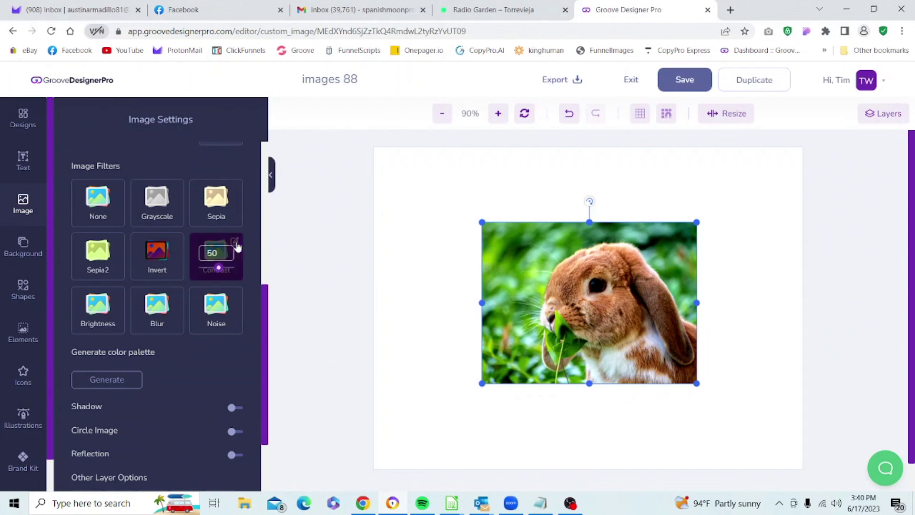
left_click_drag(218, 276, 231, 276)
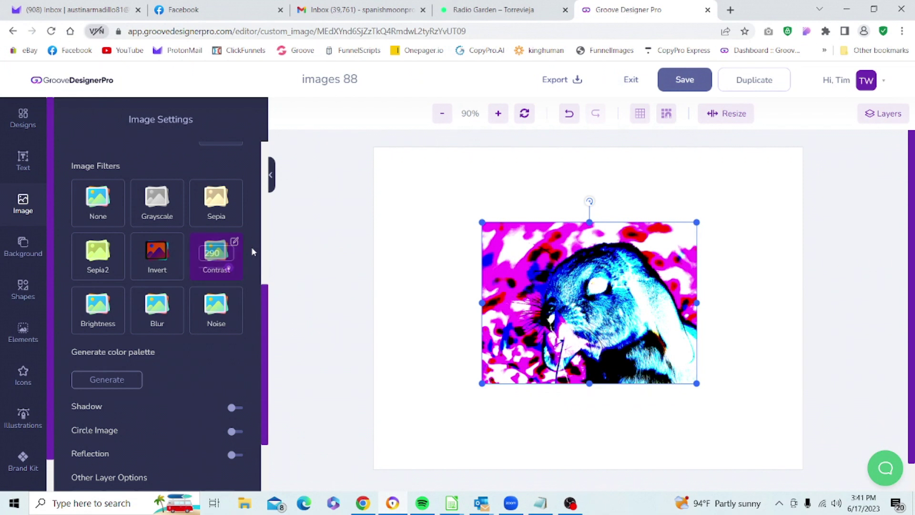
left_click(237, 266)
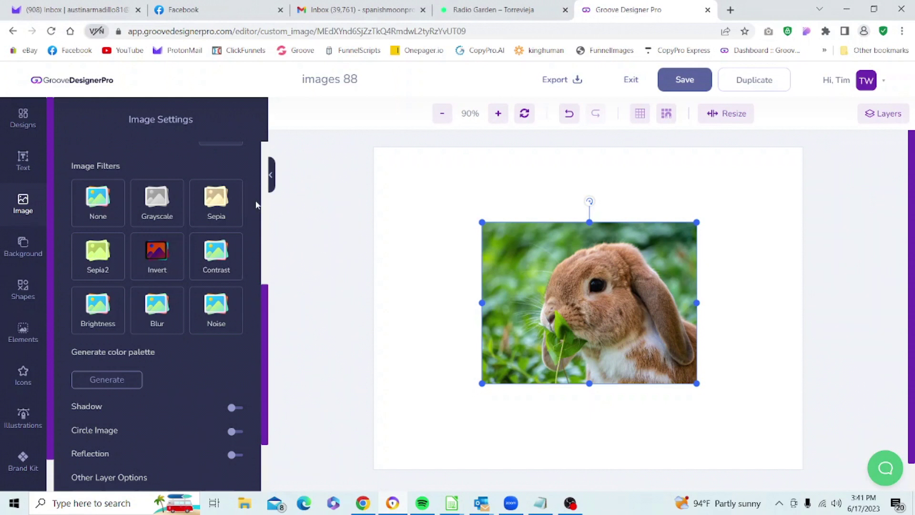
Step: Generate a color palette from the rabbit photo
scroll(192, 288, "down", 2)
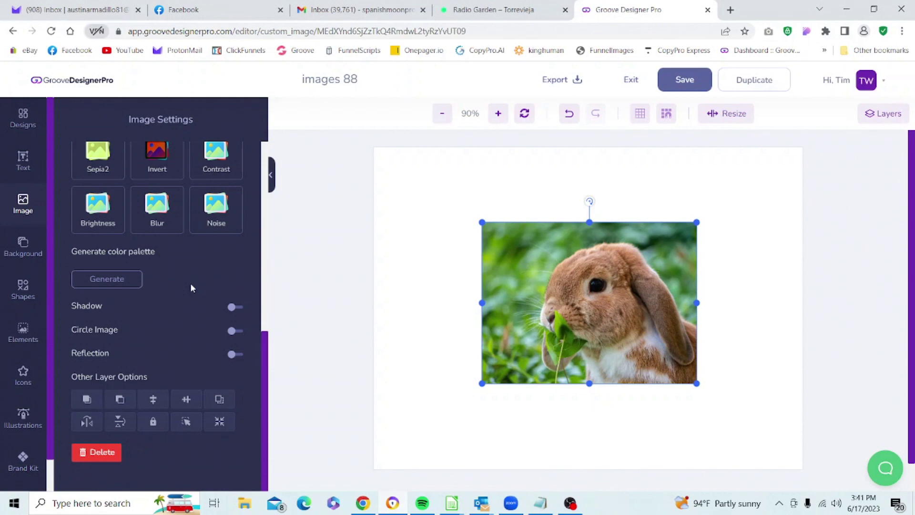
left_click(107, 279)
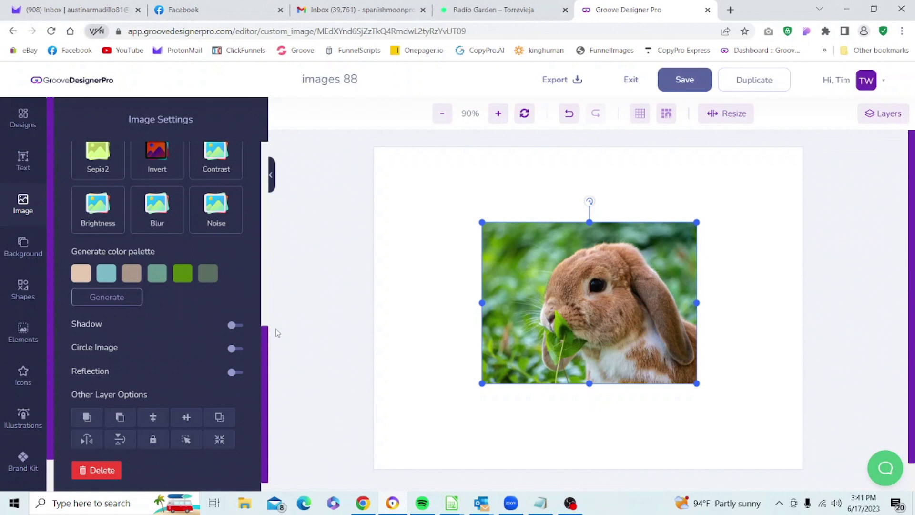
Step: Enable the rabbit photo's #202020 shadow, increase its blur slightly, and offset it to the right and downward
left_click_drag(264, 335, 267, 377)
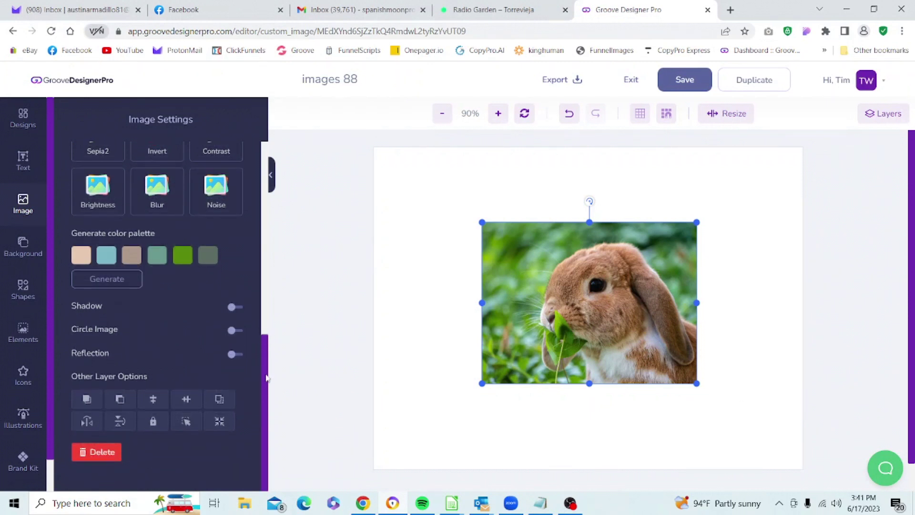
left_click(234, 308)
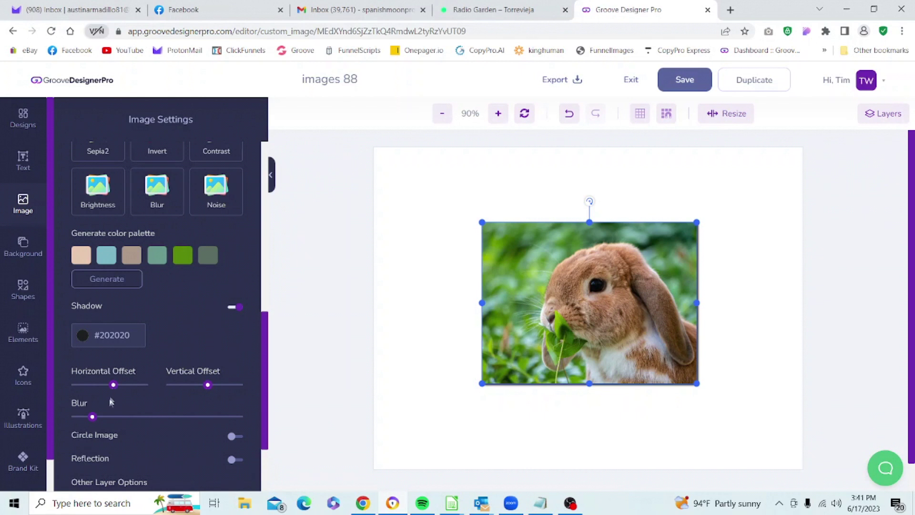
mouse_move(93, 418)
left_mouse_down()
mouse_move(147, 424)
mouse_move(99, 417)
left_mouse_up()
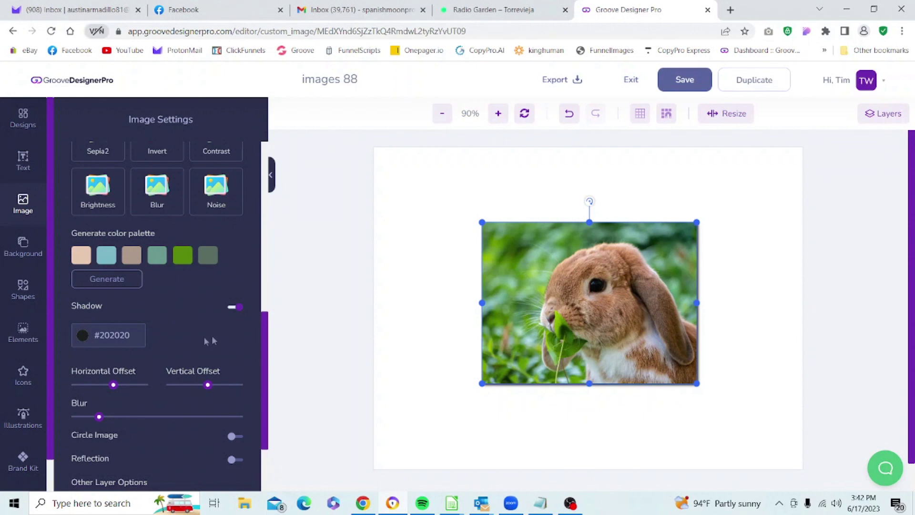
left_click_drag(113, 385, 130, 390)
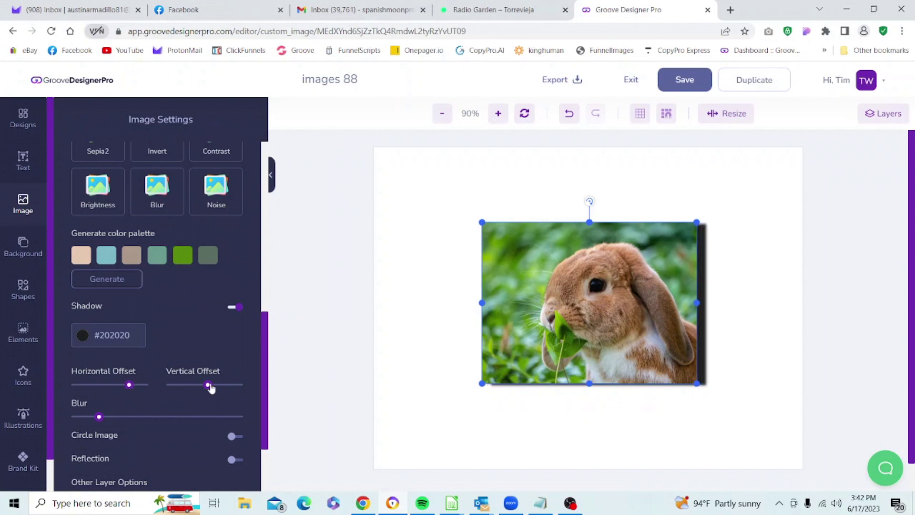
left_click_drag(210, 387, 230, 388)
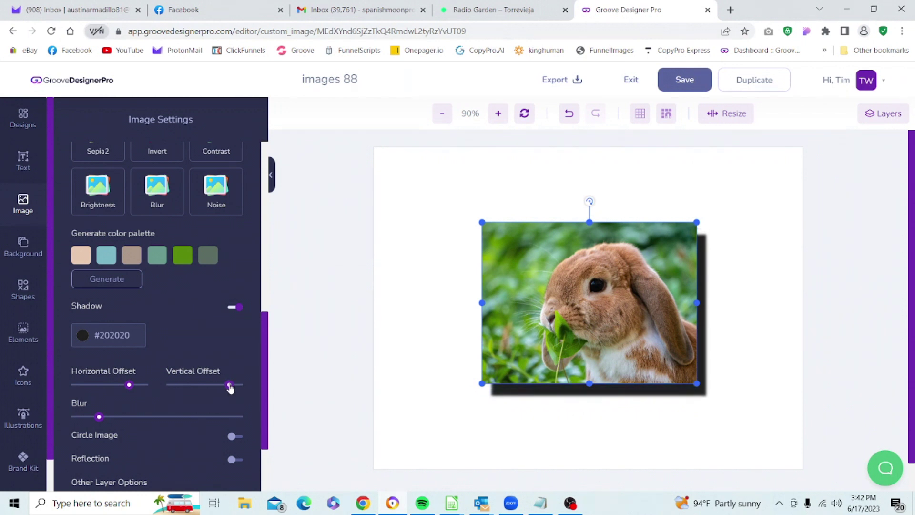
Step: Shift the shadow to the rabbit photo's upper left with both offsets, and disable the shadow
left_click_drag(128, 385, 87, 380)
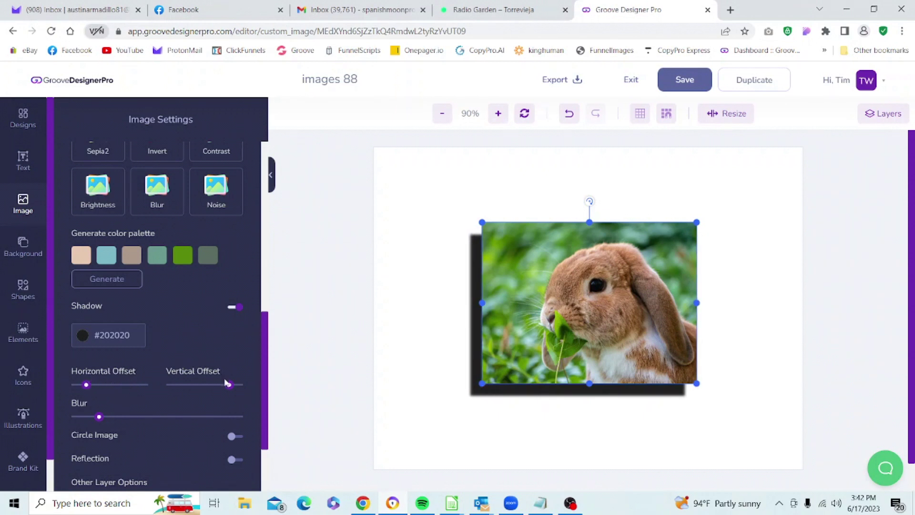
left_click_drag(229, 387, 188, 375)
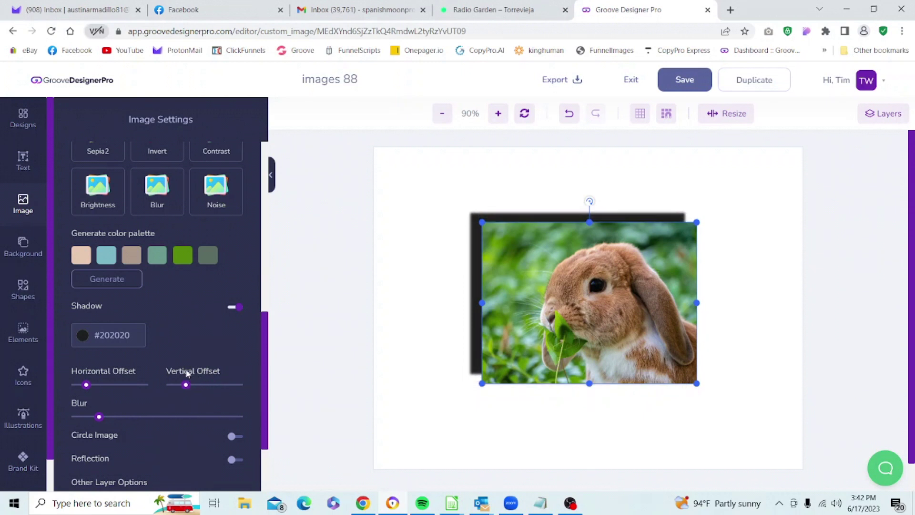
left_click(232, 309)
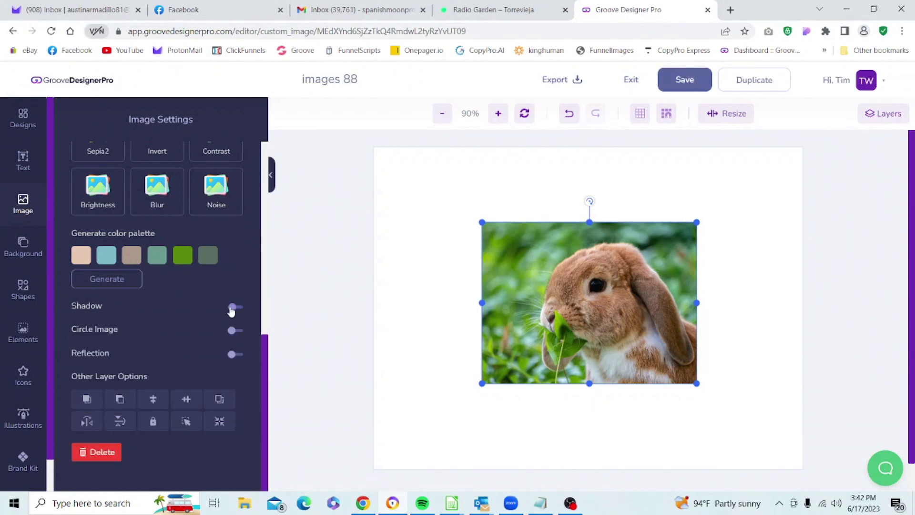
Step: Crop the rabbit photo to a circle with Circle Image and widen its #000000 border into a thin ring
left_click(236, 331)
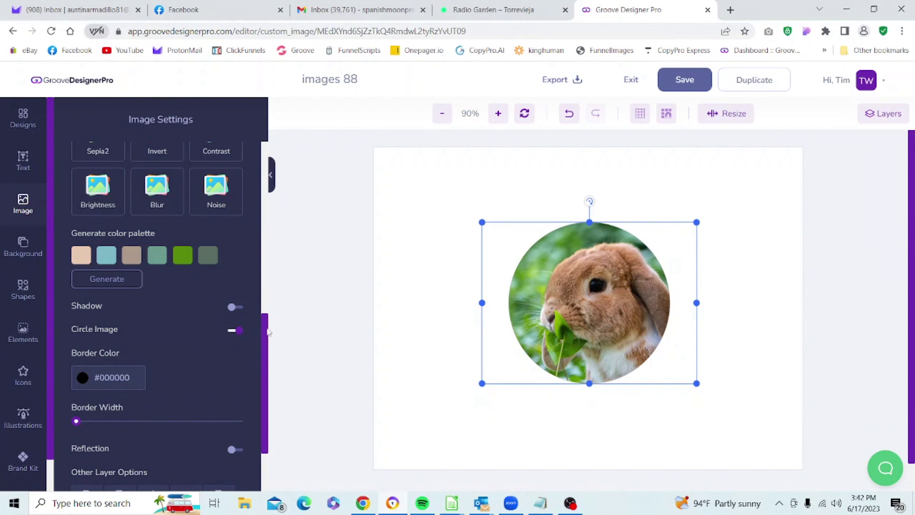
left_click_drag(267, 333, 268, 384)
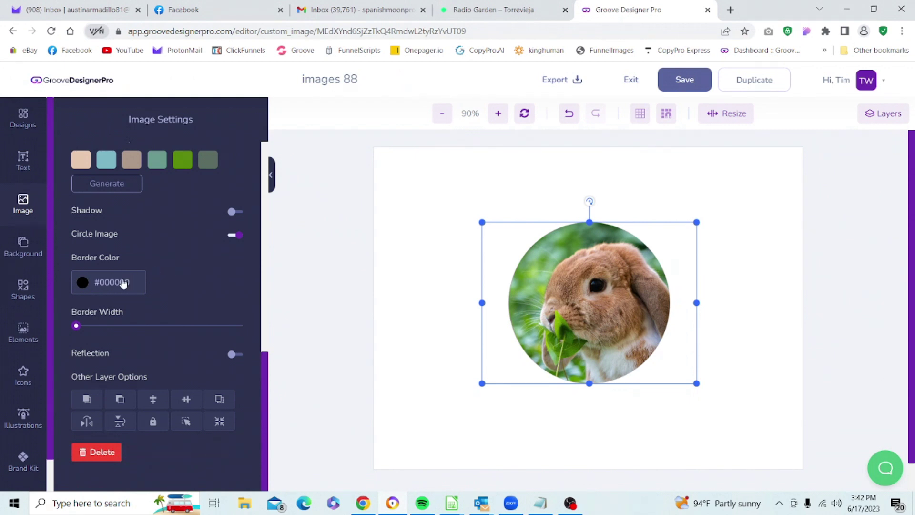
left_click_drag(77, 331, 129, 327)
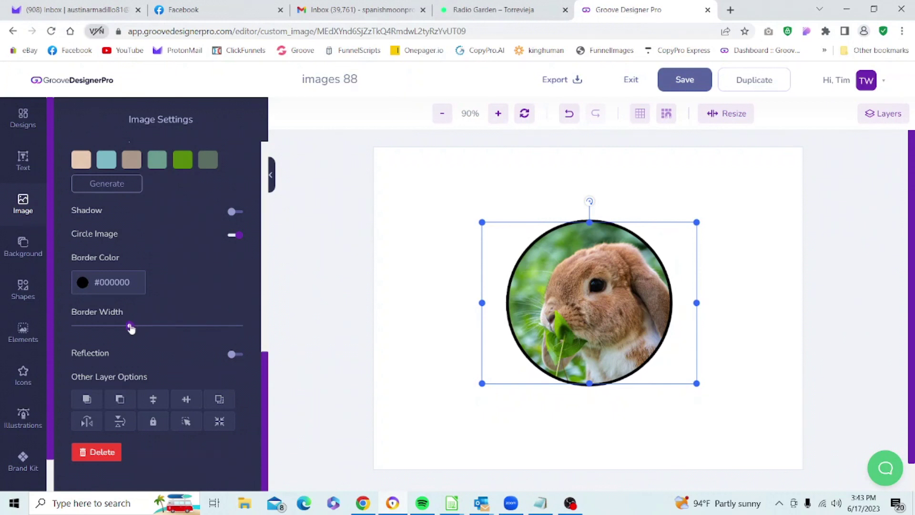
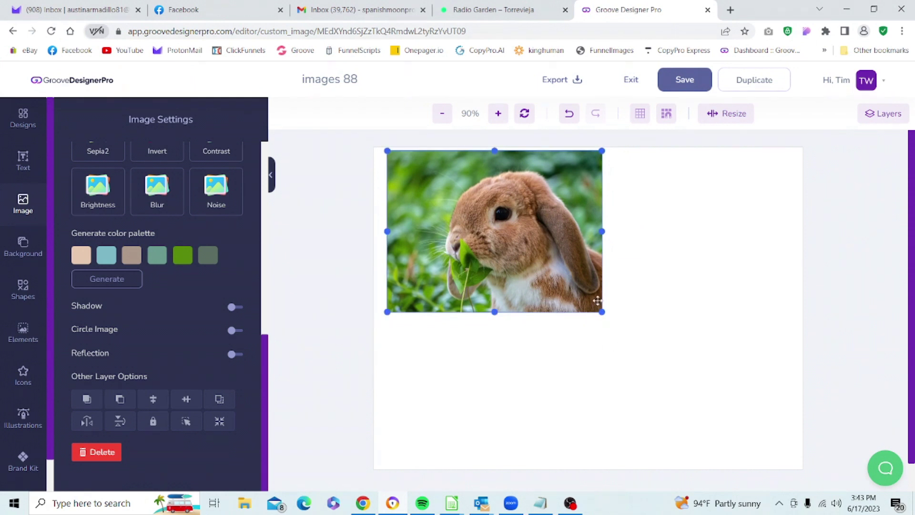
Step: Shrink the rabbit photo, enable its Reflection, and nudge the photo within the canvas's upper-left area
left_click_drag(602, 312, 568, 282)
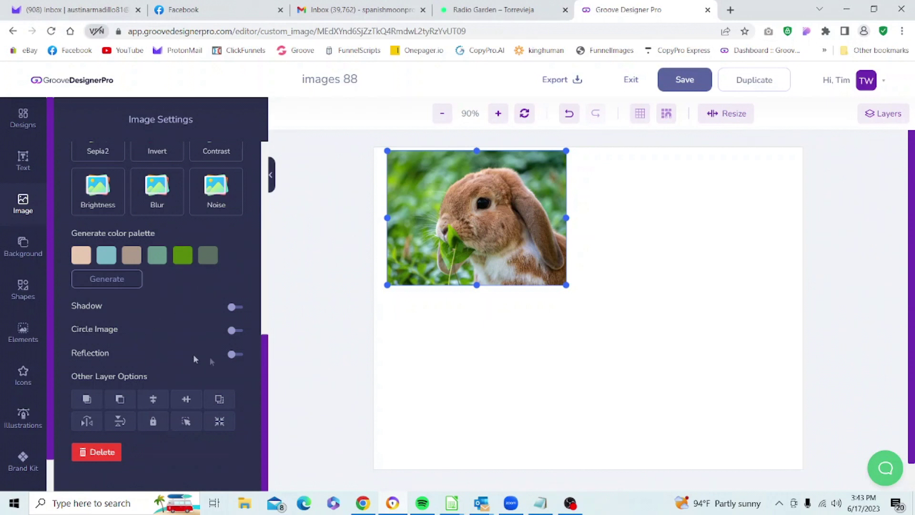
left_click(237, 355)
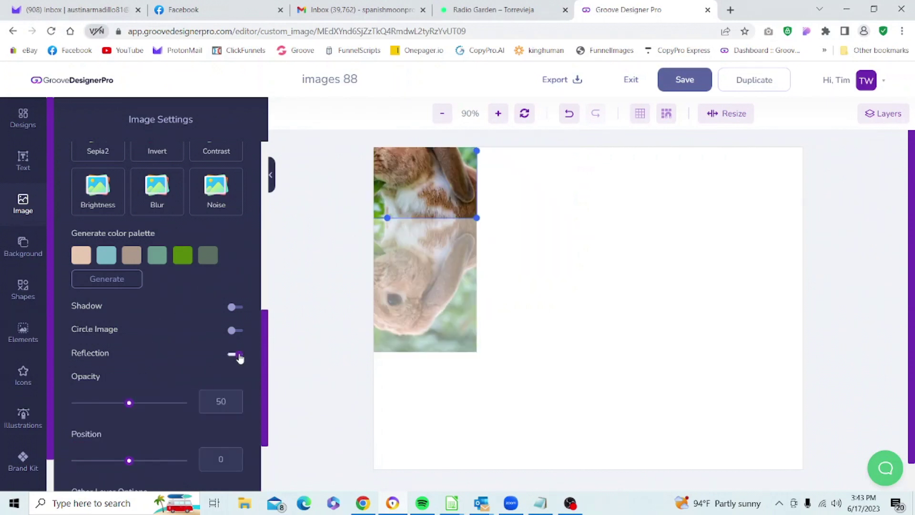
left_click_drag(523, 267, 544, 272)
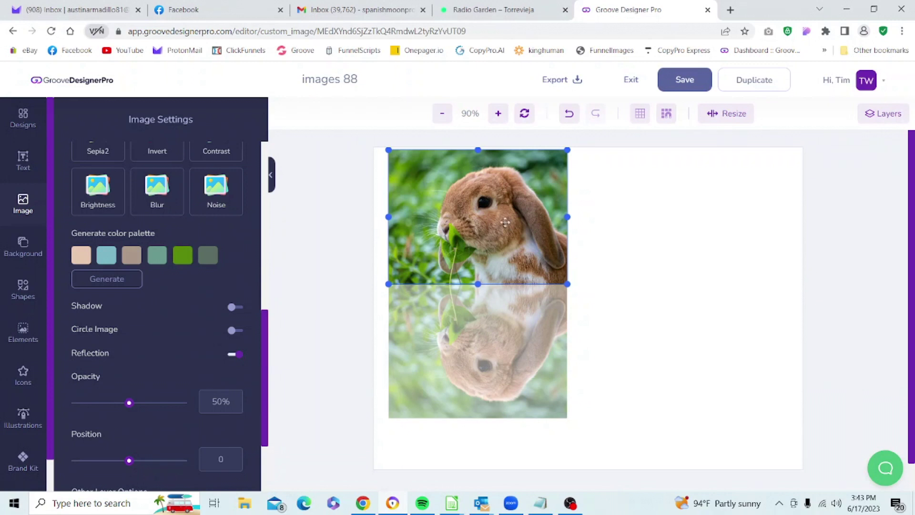
mouse_move(486, 208)
left_mouse_down()
mouse_move(589, 231)
mouse_move(487, 212)
left_mouse_up()
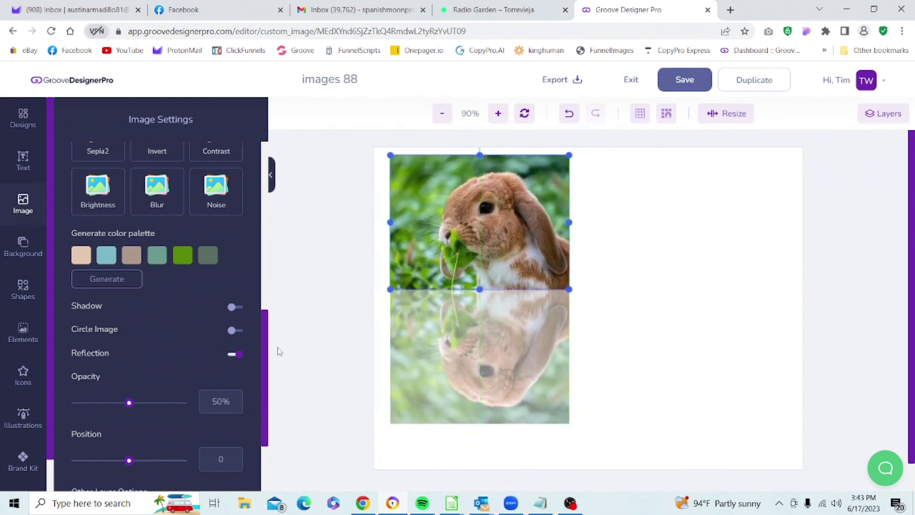
Step: Set the rabbit photo's reflection opacity to 63% and try reflection positions of -75 and 80
scroll(260, 379, "down", 3)
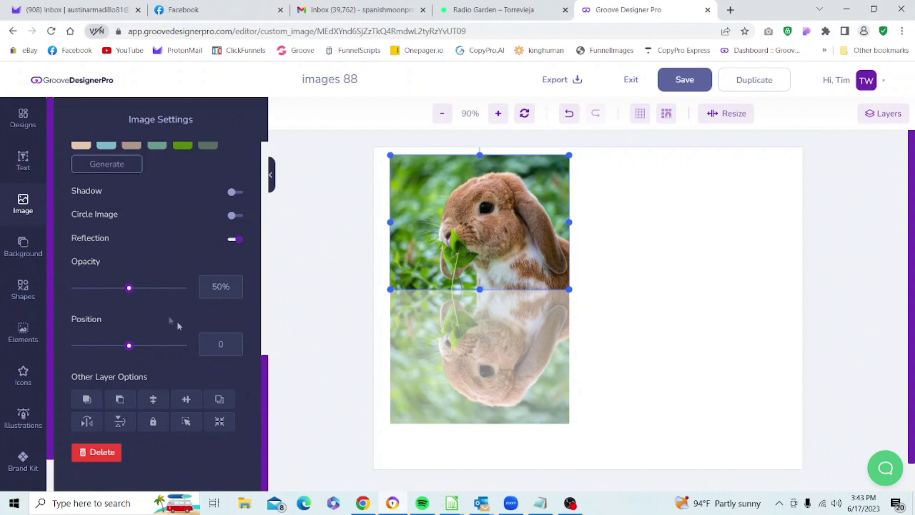
mouse_move(129, 288)
left_mouse_down()
mouse_move(83, 284)
mouse_move(144, 287)
left_mouse_up()
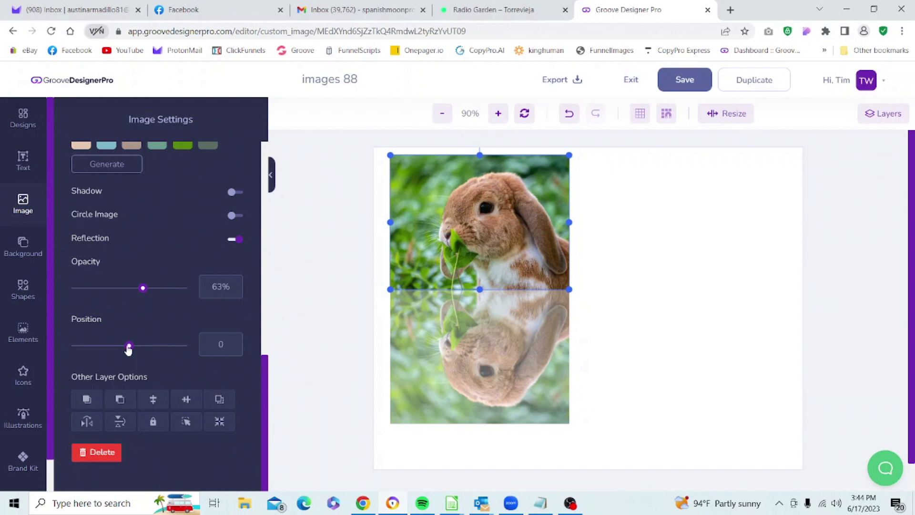
left_click_drag(129, 349, 110, 349)
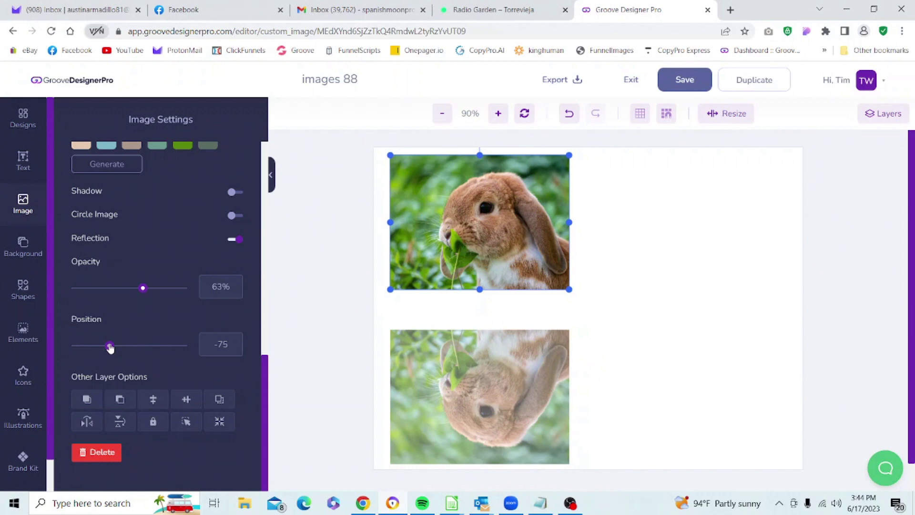
left_click_drag(110, 348, 151, 355)
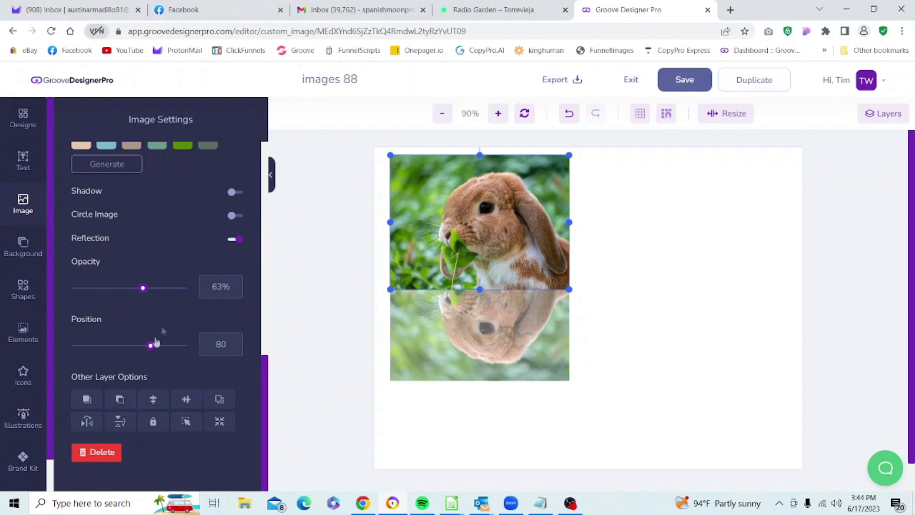
Step: Disable the rabbit photo's reflection and move the photo slightly down and toward the canvas center
left_click(232, 241)
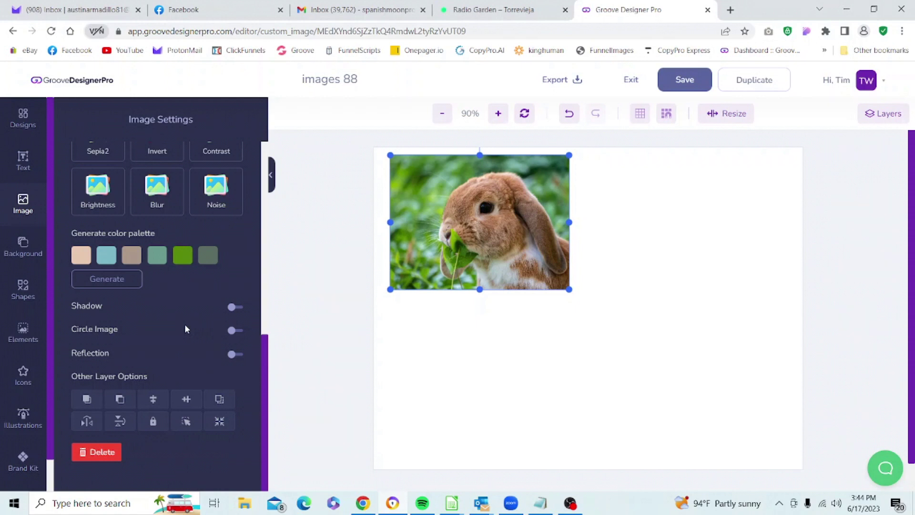
left_click_drag(500, 261, 524, 287)
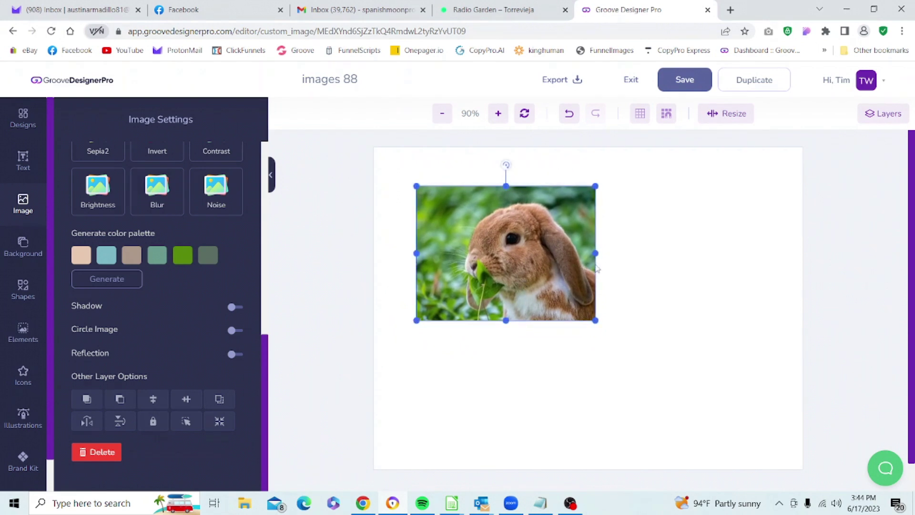
Step: Duplicate the rabbit photo, offset the copy to the lower right, and delete that copy
right_click(543, 267)
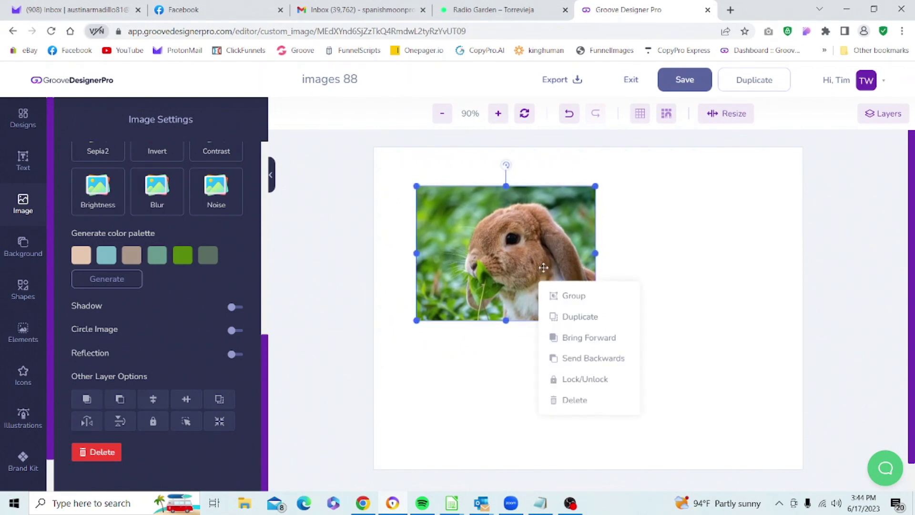
left_click(581, 316)
left_click_drag(569, 292, 647, 325)
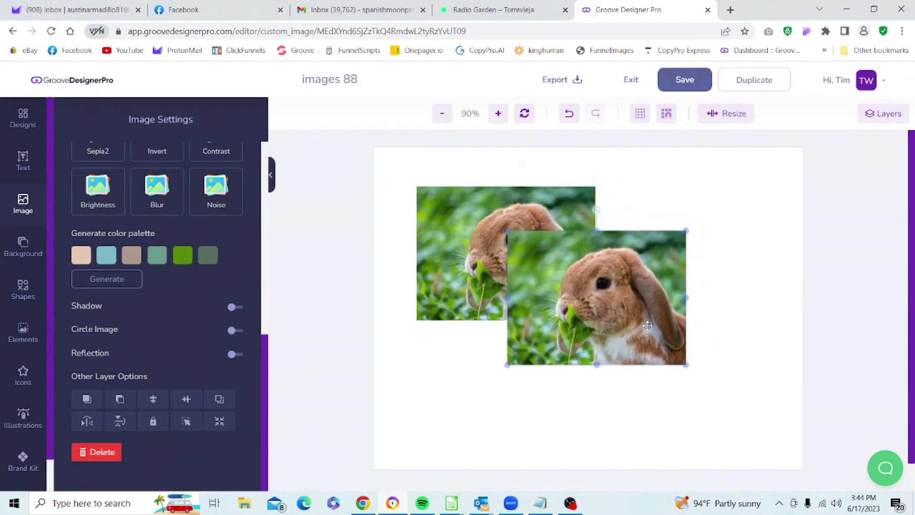
right_click(647, 324)
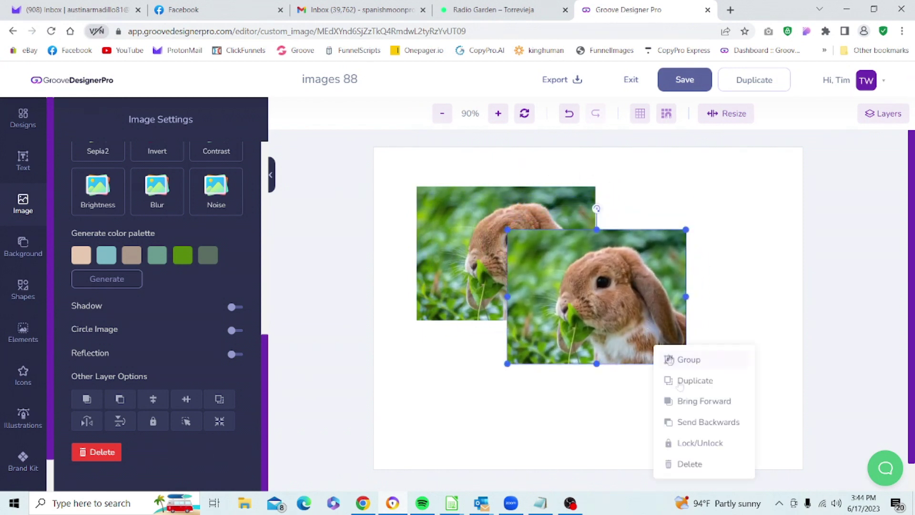
left_click(693, 465)
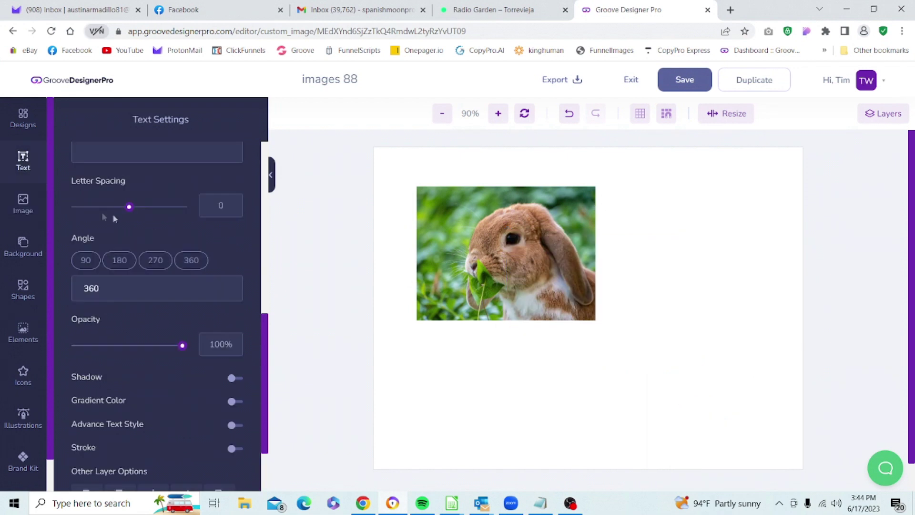
Step: Add the hugging bunnies picture with Easter eggs from the image library and arrange it overlapping the rabbit photo, which sits to its right
left_click(24, 202)
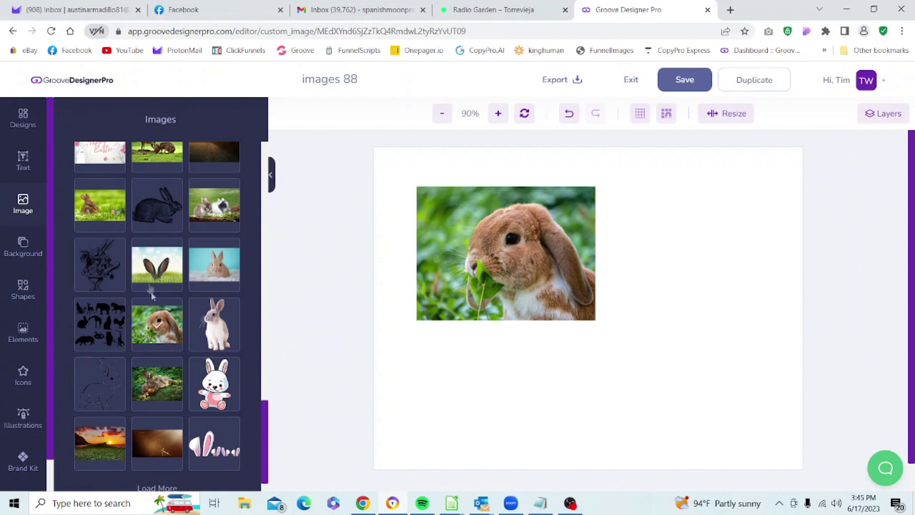
left_click(98, 204)
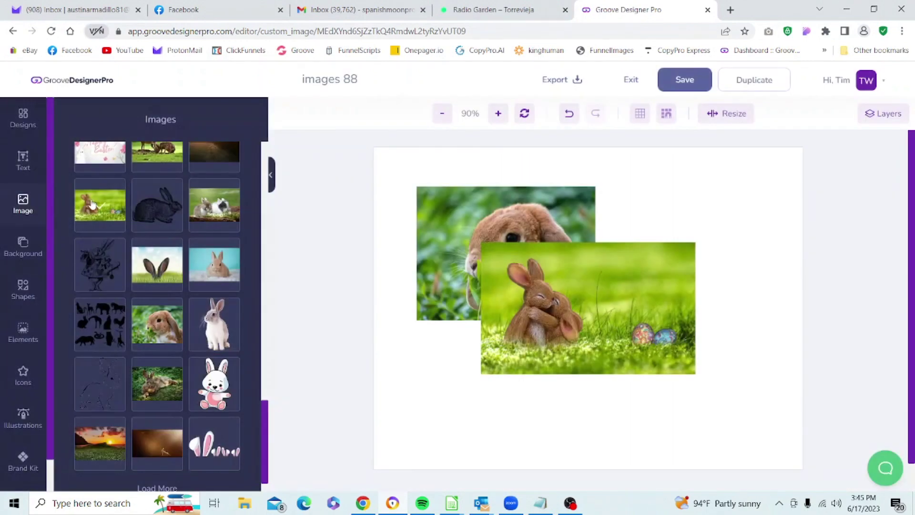
left_click_drag(471, 226, 675, 268)
left_click_drag(556, 318, 495, 299)
Step: Bring the rabbit photo forward, shift it left over the hugging bunnies picture, and send it backwards again
left_click(665, 299)
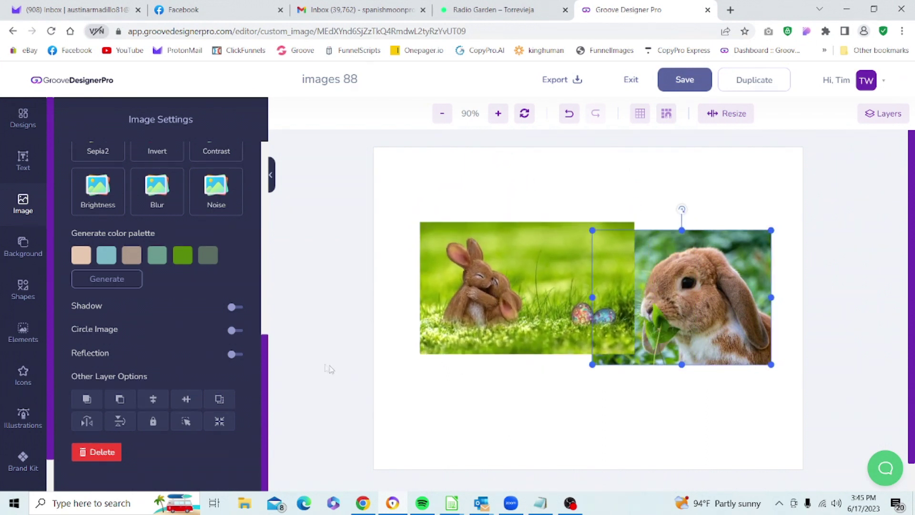
left_click(87, 400)
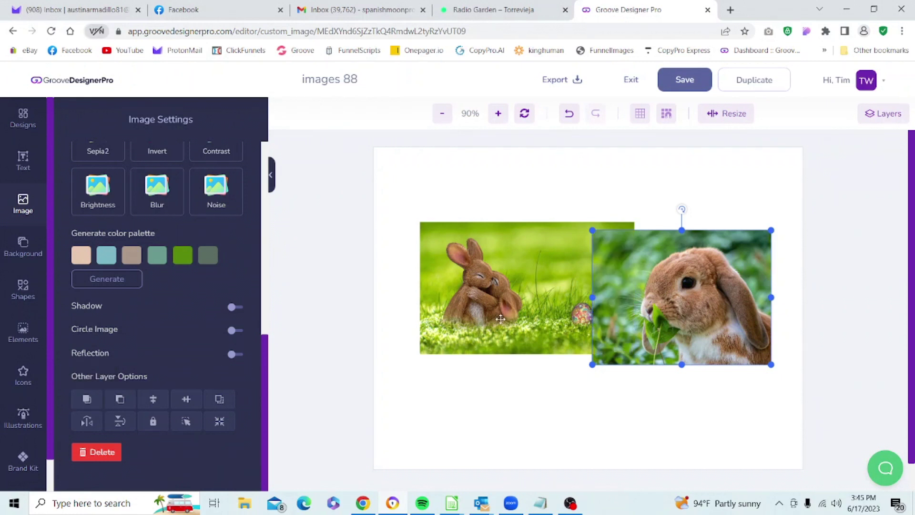
left_click_drag(615, 301, 566, 289)
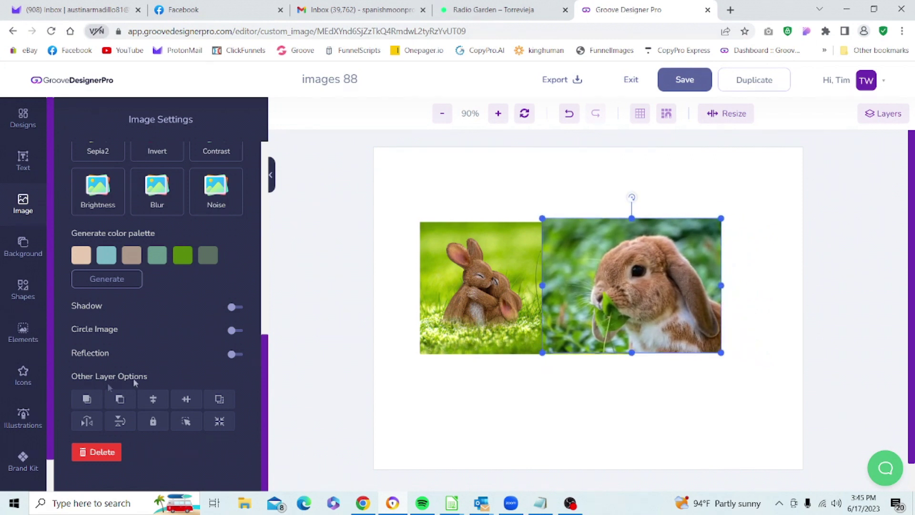
left_click(119, 400)
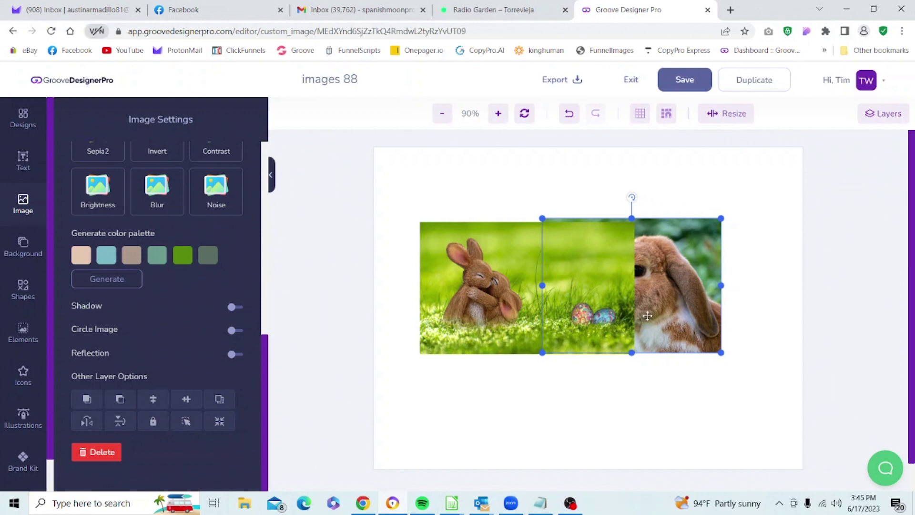
Step: Hide and show the hugging bunnies picture through its layer visibility, and close the layer list
left_click(879, 116)
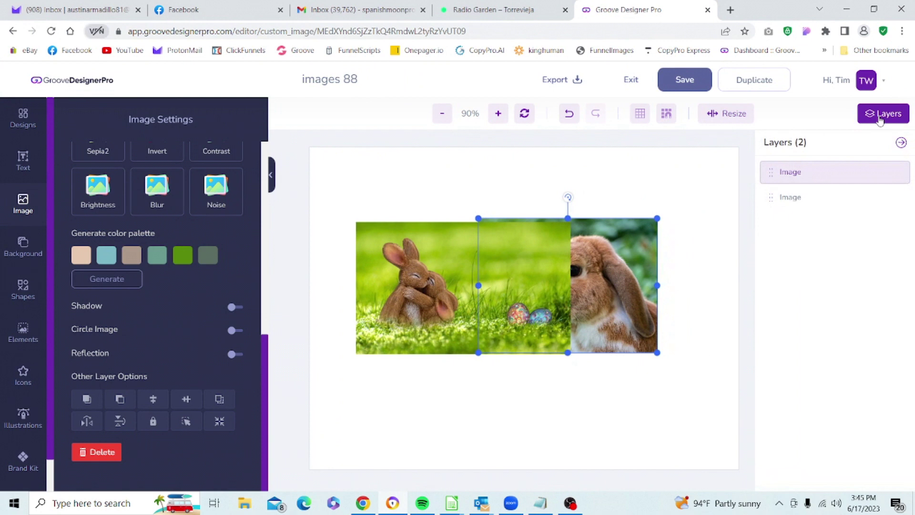
left_click(814, 174)
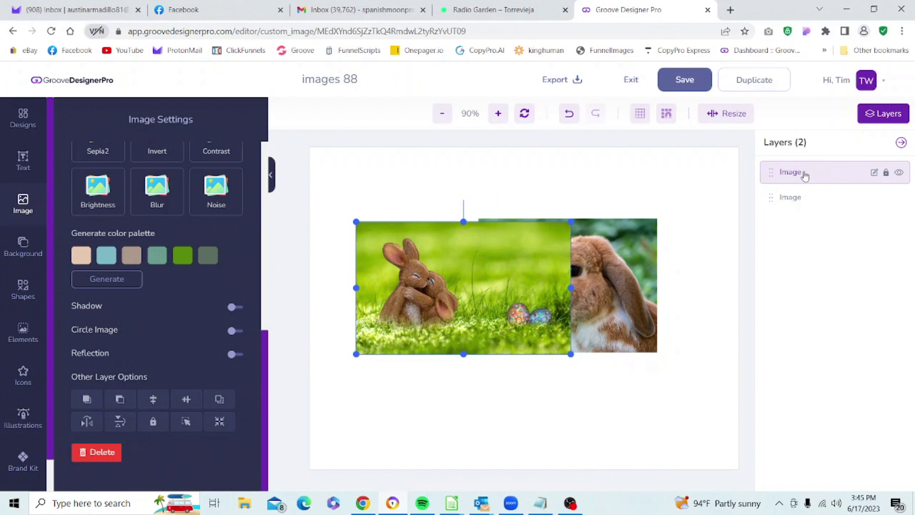
left_click(899, 173)
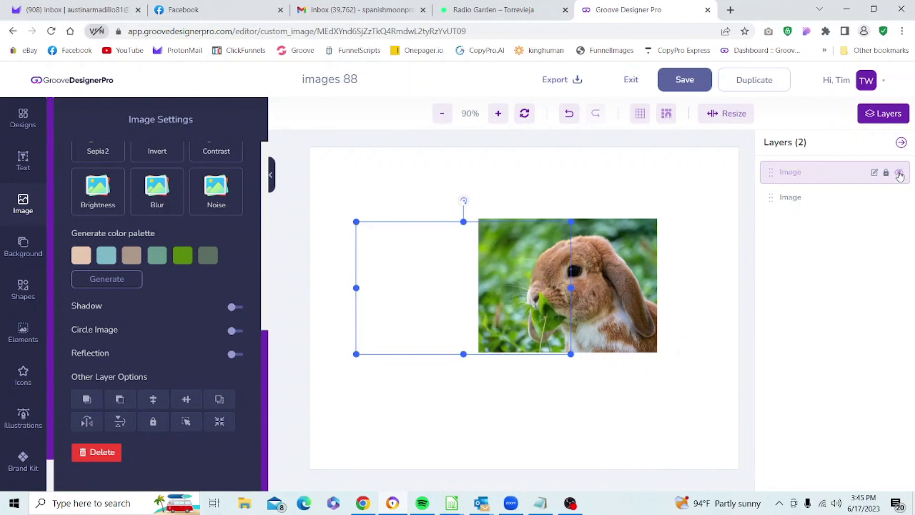
left_click(899, 173)
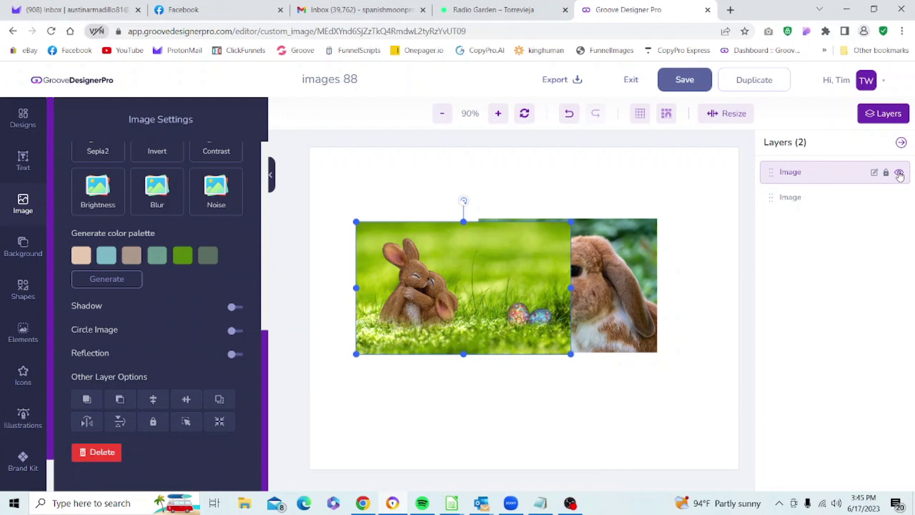
left_click(902, 143)
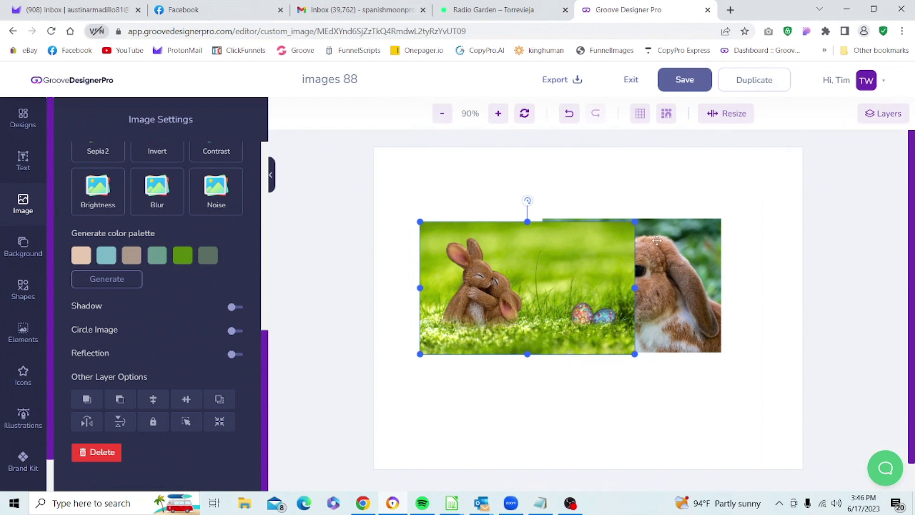
Step: Delete the hugging bunnies picture and move the rabbit photo left toward the canvas center
right_click(495, 289)
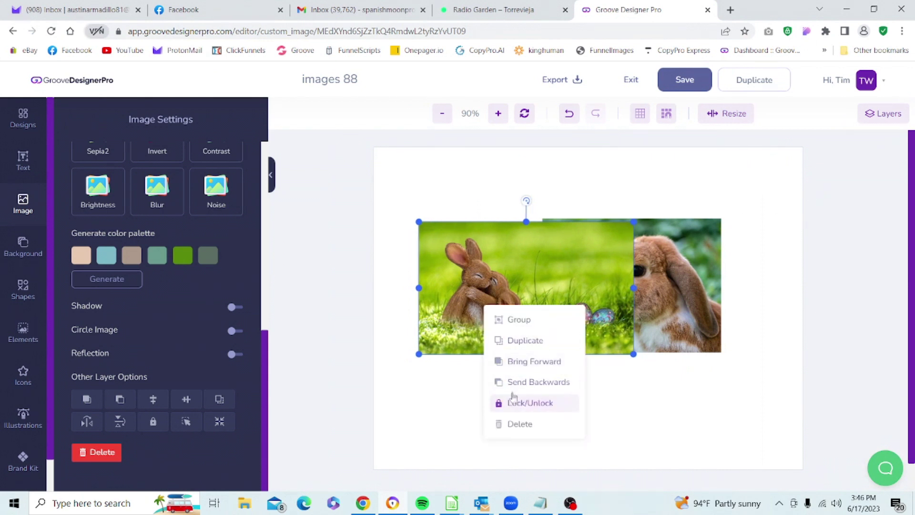
left_click(514, 431)
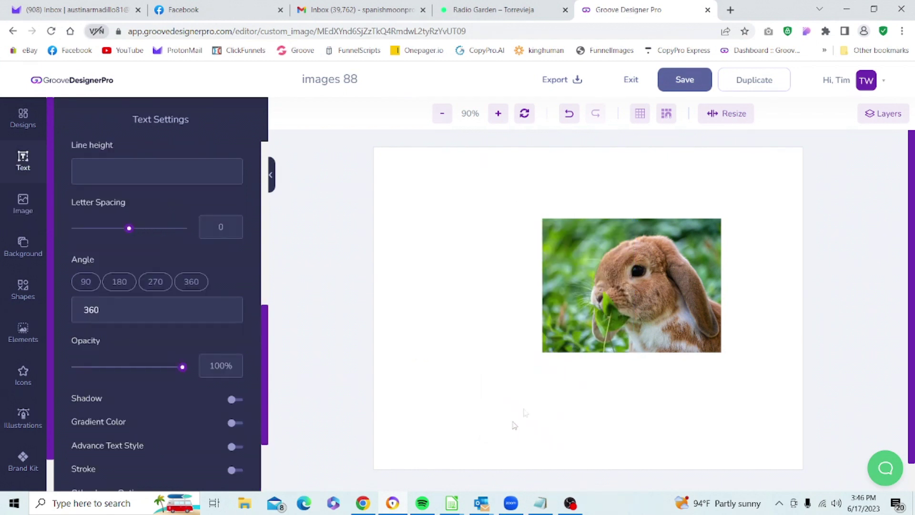
left_click_drag(603, 314, 505, 318)
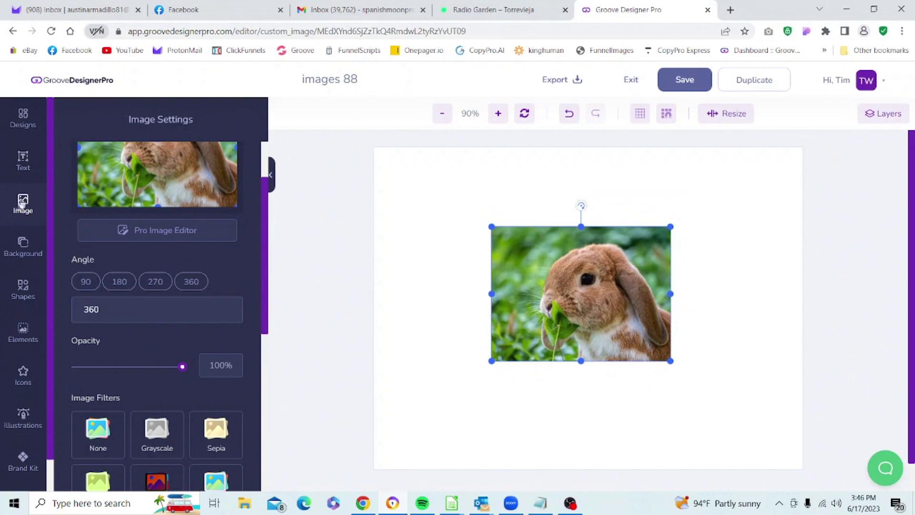
Step: Center the rabbit photo horizontally and vertically on the canvas
left_click_drag(265, 216, 239, 404)
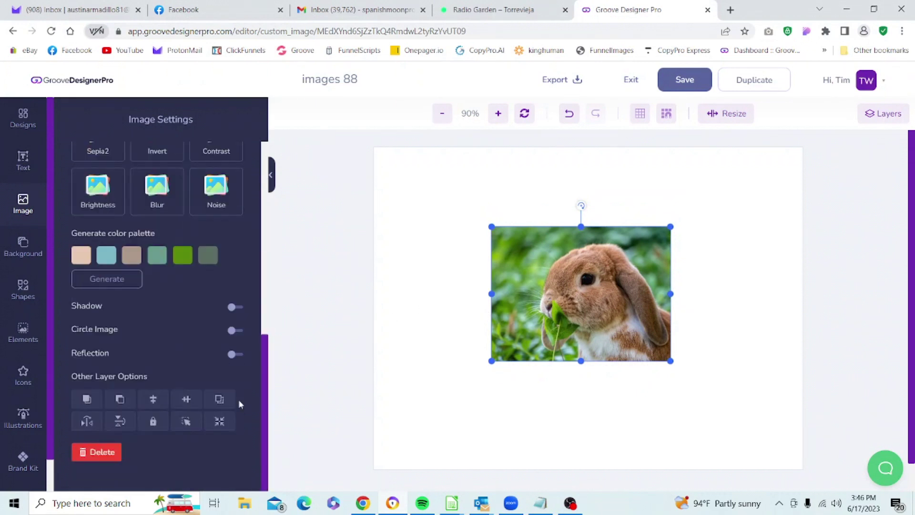
left_click(151, 400)
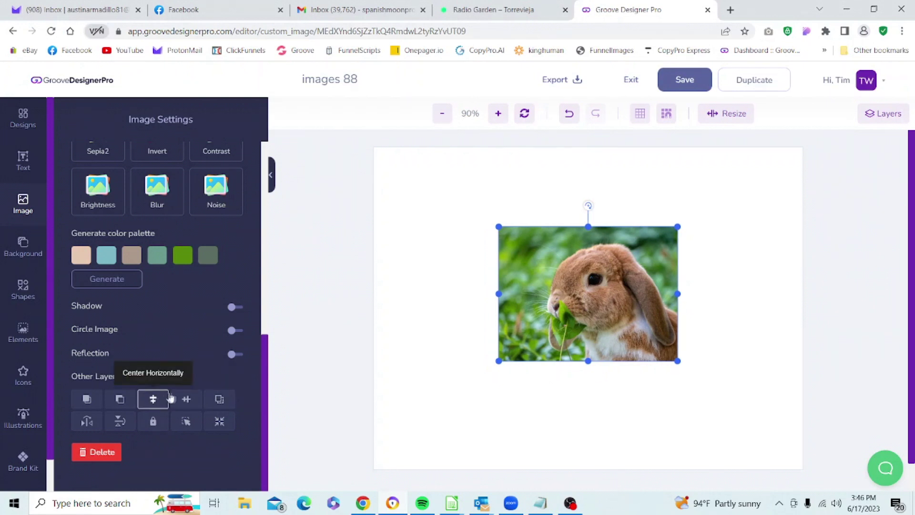
left_click(187, 399)
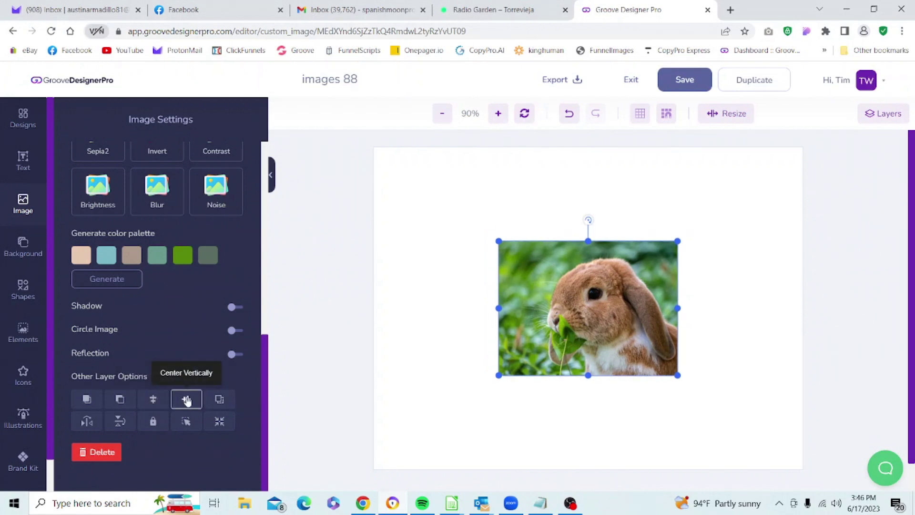
Step: Flip the rabbit photo horizontally and back, and flip it vertically and back
left_click(88, 422)
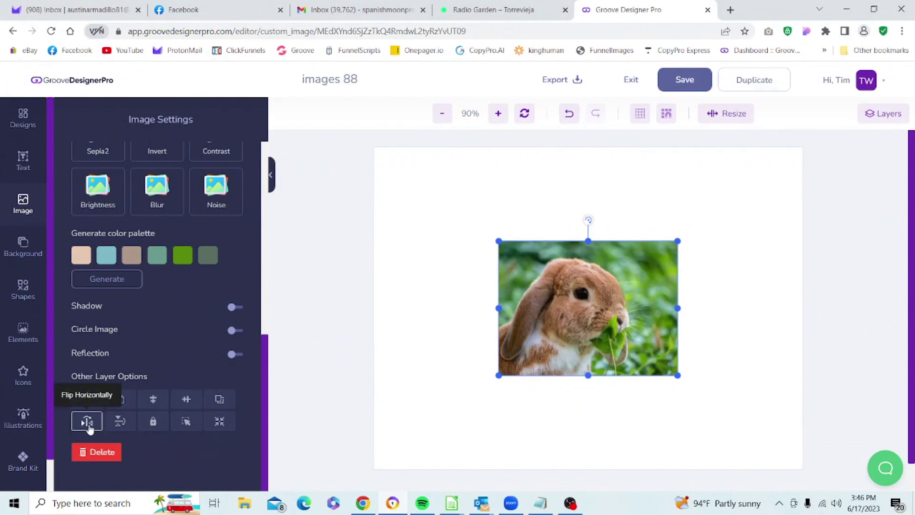
left_click(88, 426)
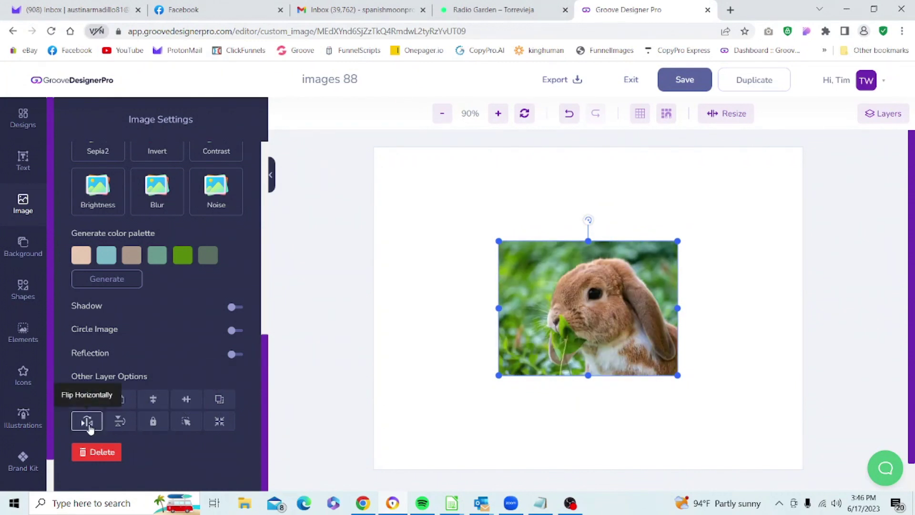
left_click(119, 425)
left_click(120, 426)
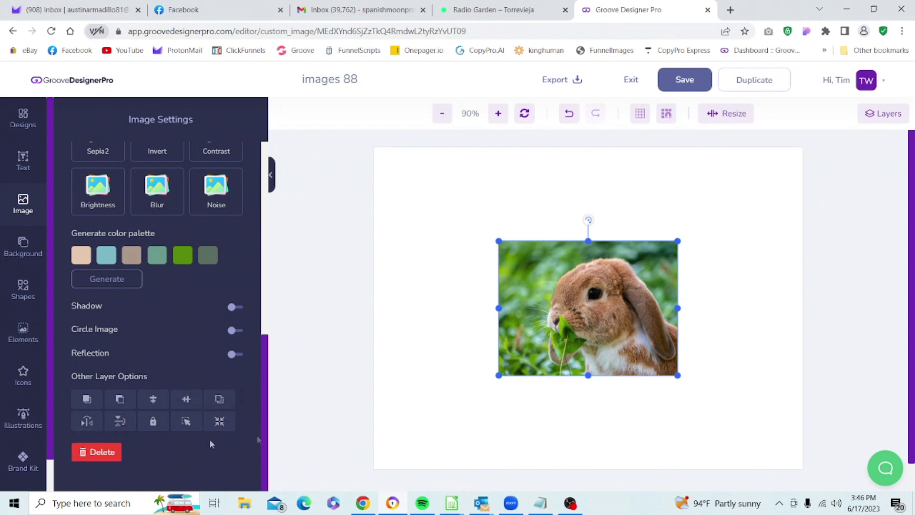
Step: Move the rabbit photo up near the canvas's top center, review its layer actions, and deselect it
left_click_drag(649, 325, 647, 247)
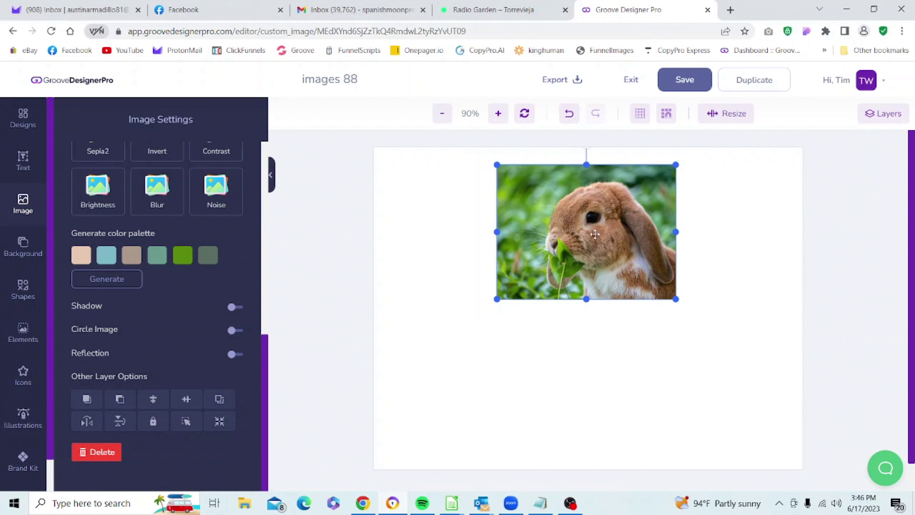
right_click(595, 234)
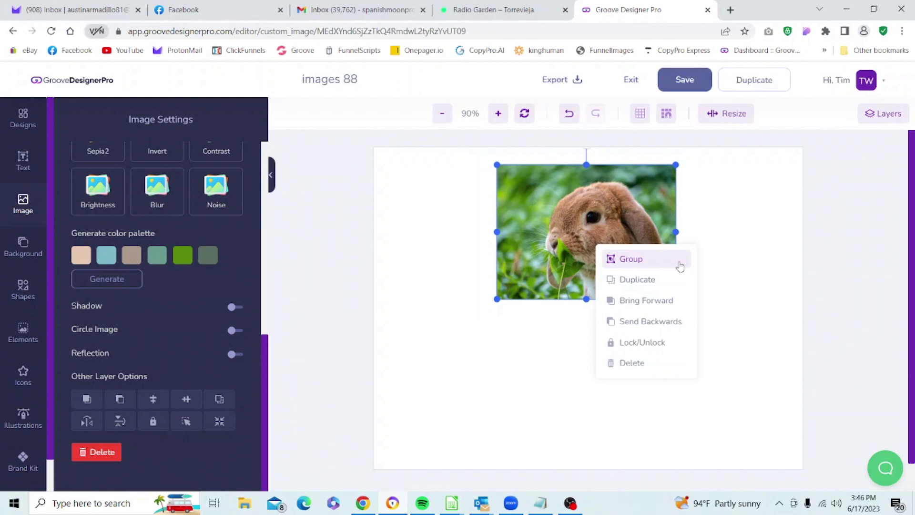
left_click(755, 279)
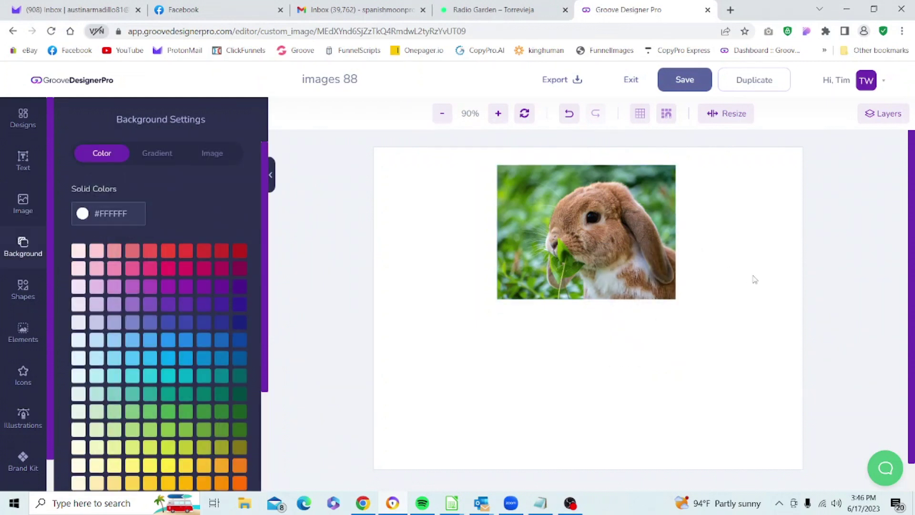